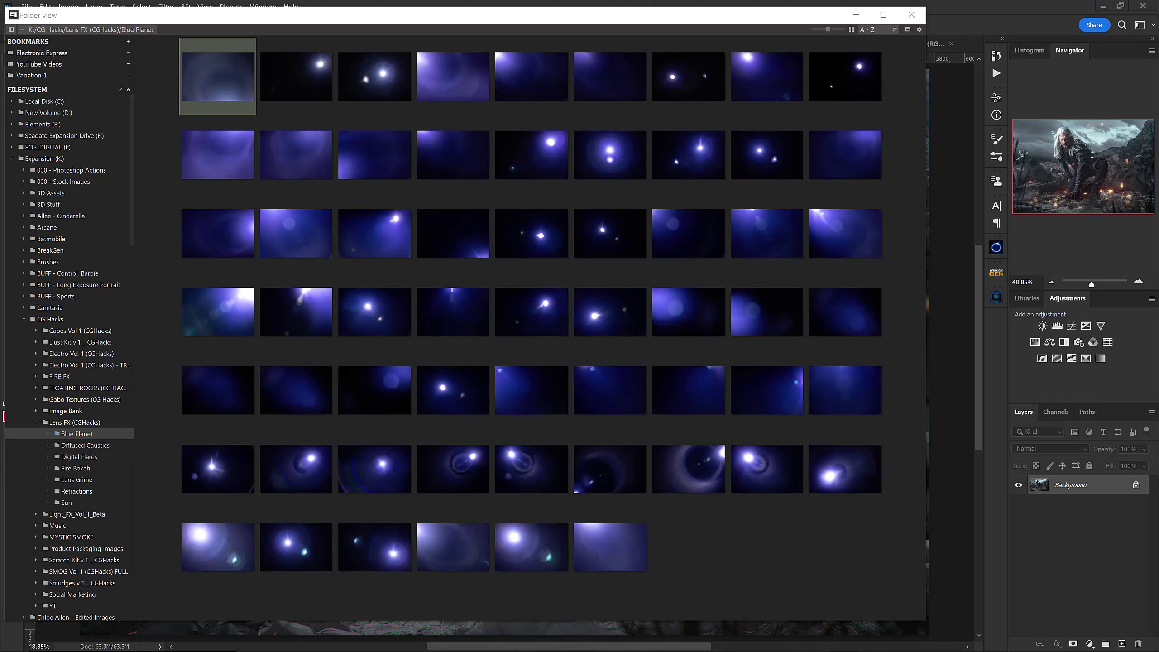
Step: Browse the Diffused Caustics, Digital Flares, Fire Bokeh, Lens Grime, Refractions and Sun overlay collections
click(91, 445)
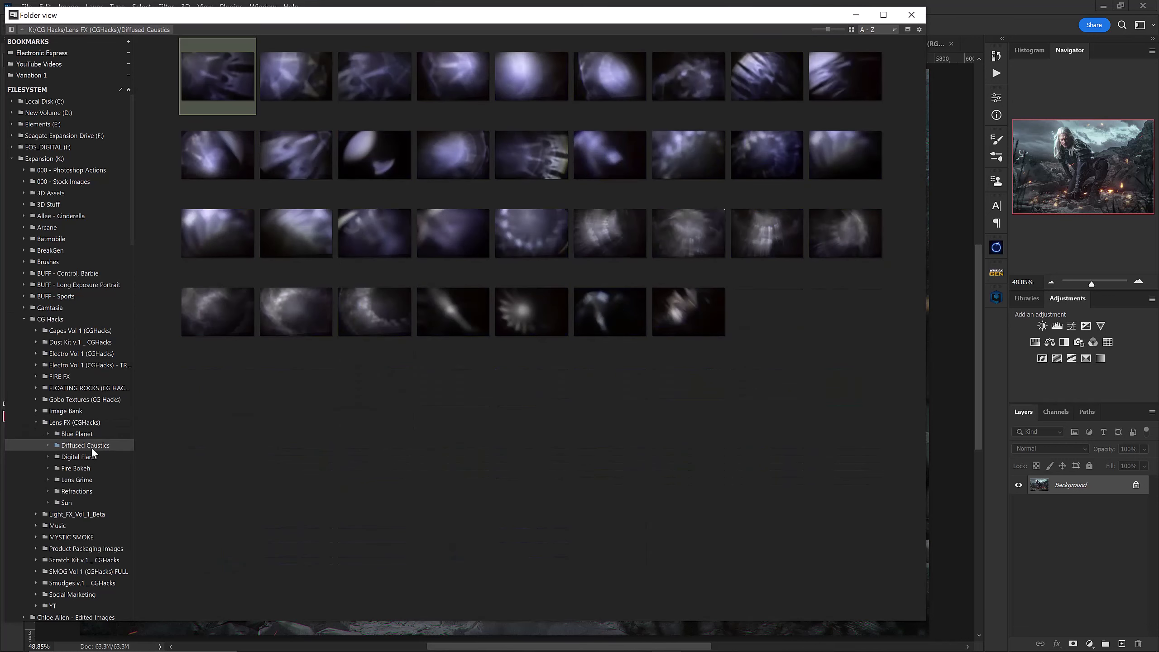
click(93, 457)
click(94, 465)
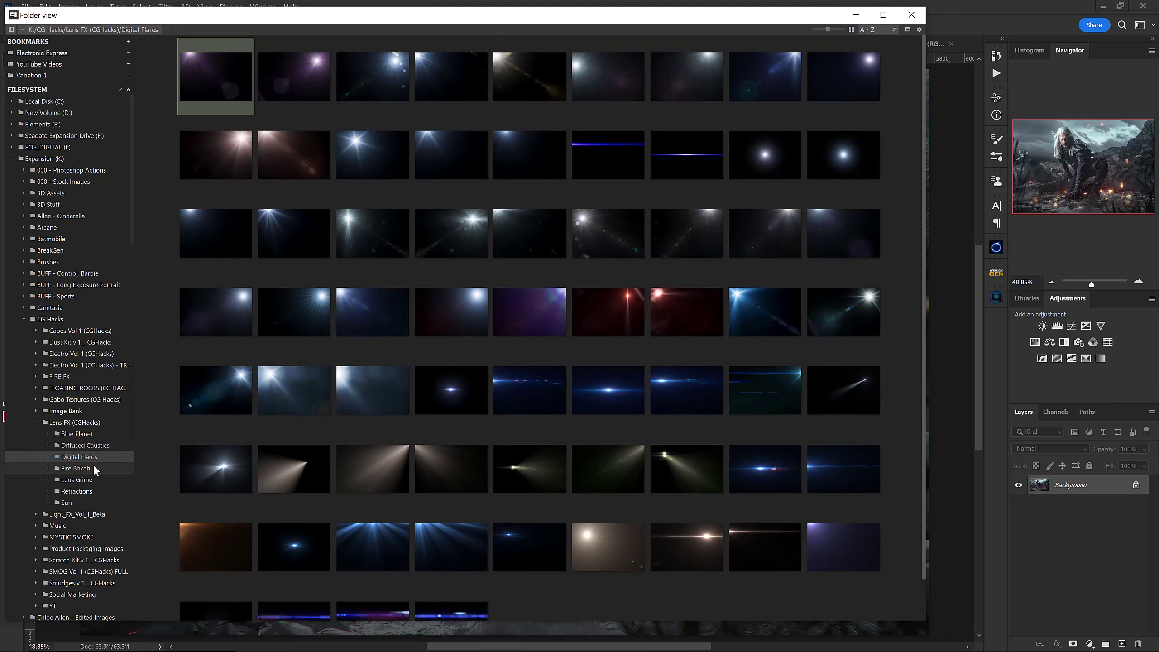
click(92, 479)
click(92, 491)
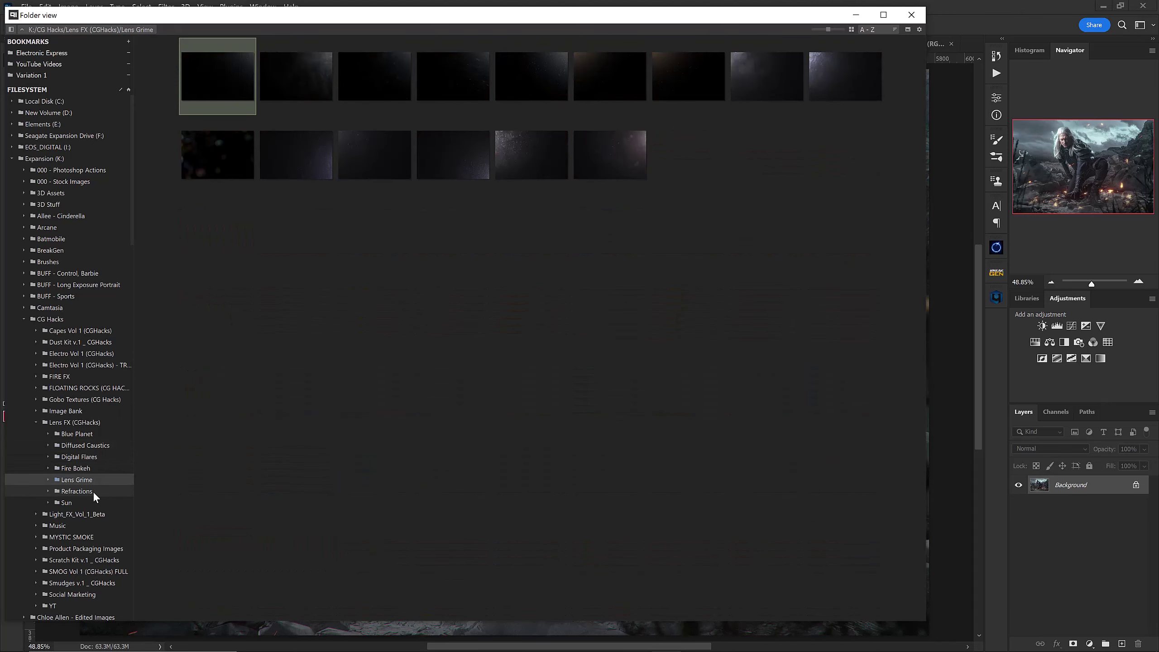
click(92, 503)
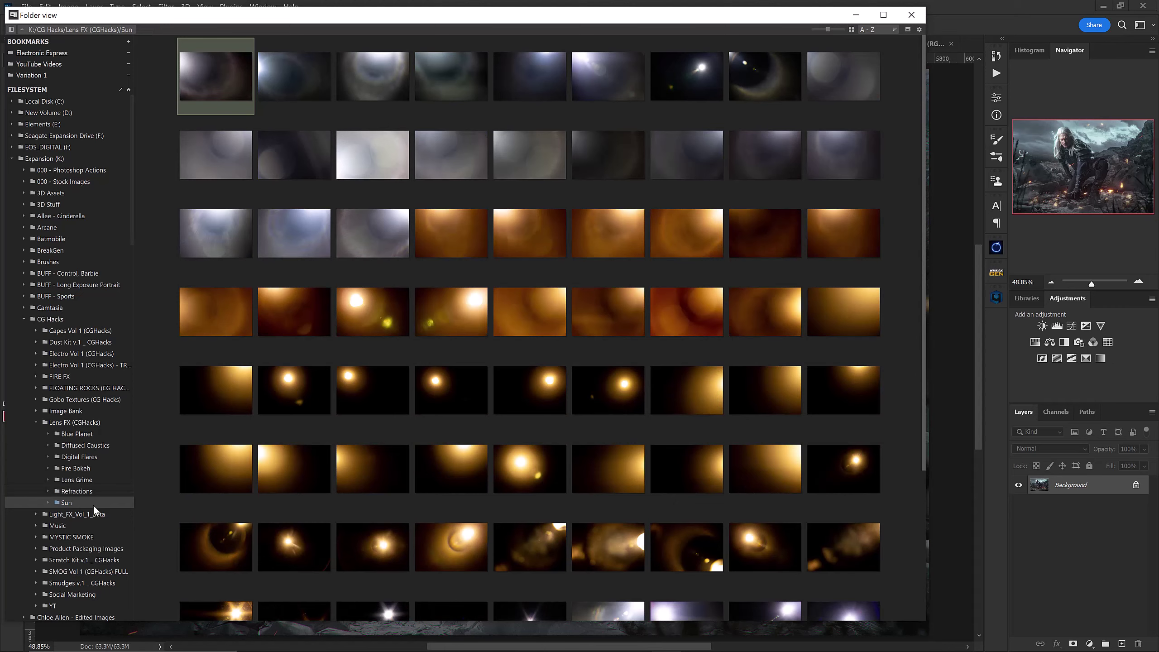
Step: Back in Digital Flares, select the horizontal blue streak flare
click(98, 458)
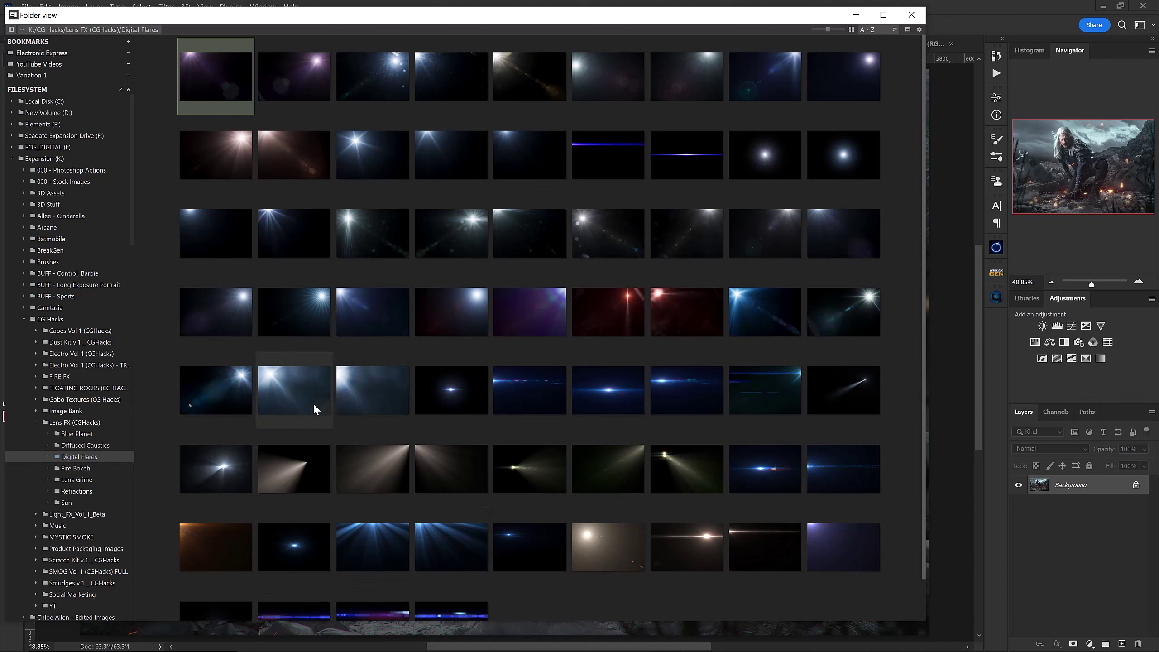
scroll(377, 402, down, 1)
scroll(378, 402, up, 1)
scroll(388, 407, down, 1)
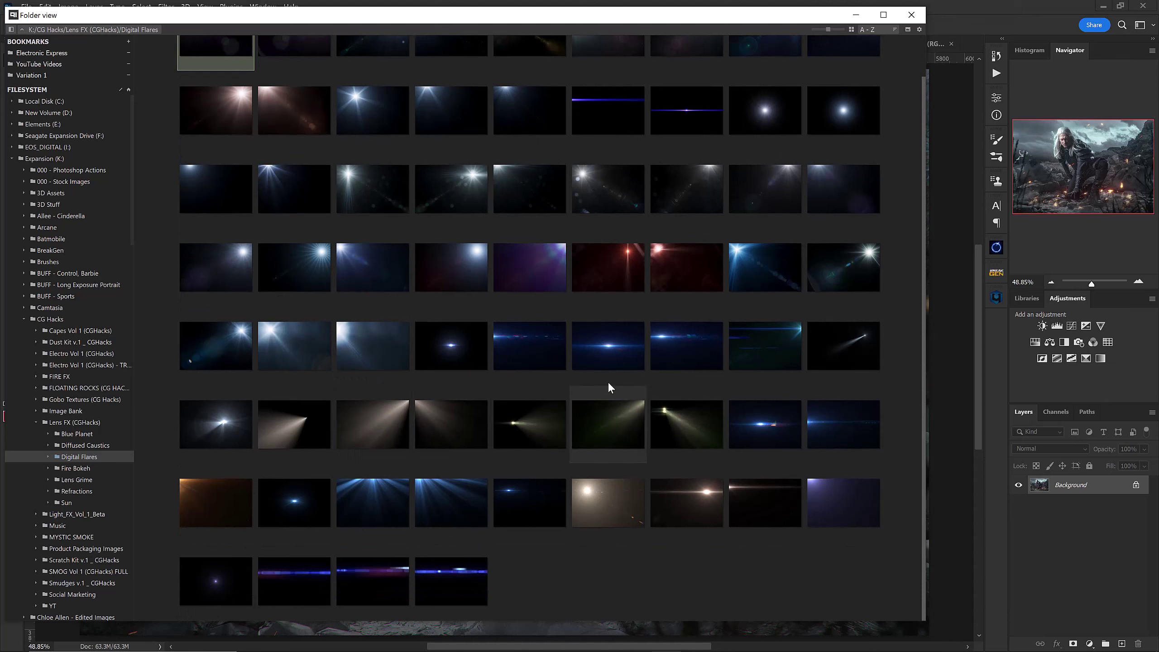
click(512, 353)
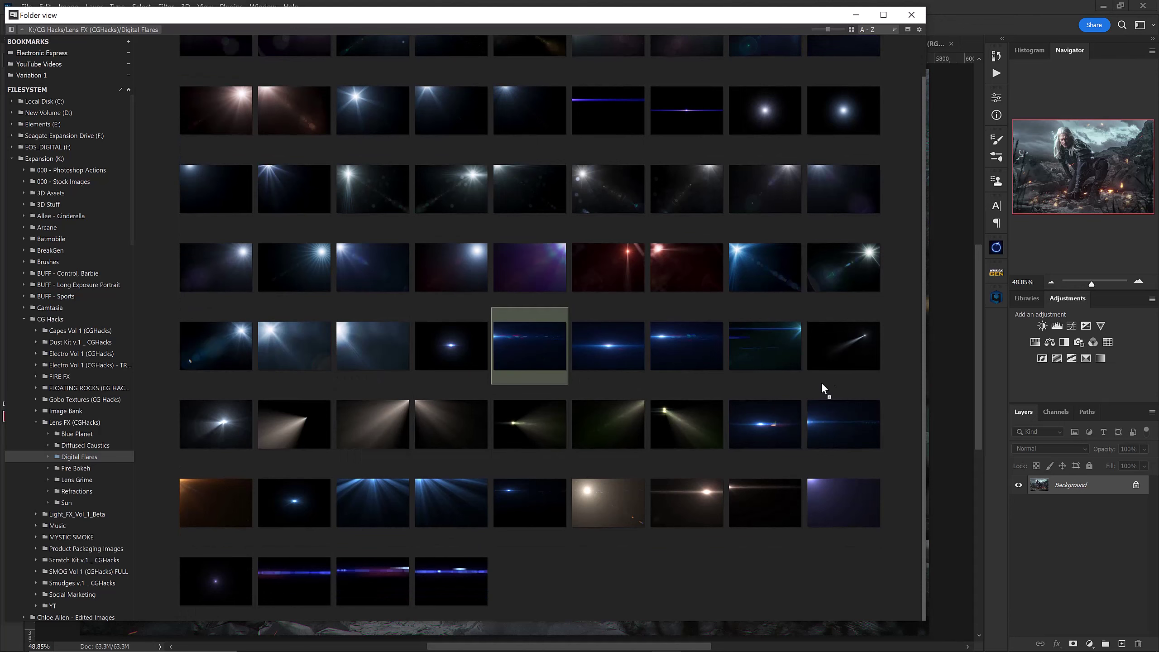
Step: Place the blue streak flare on the Witcher photo, nudge it up, and set it to Screen
key(Return)
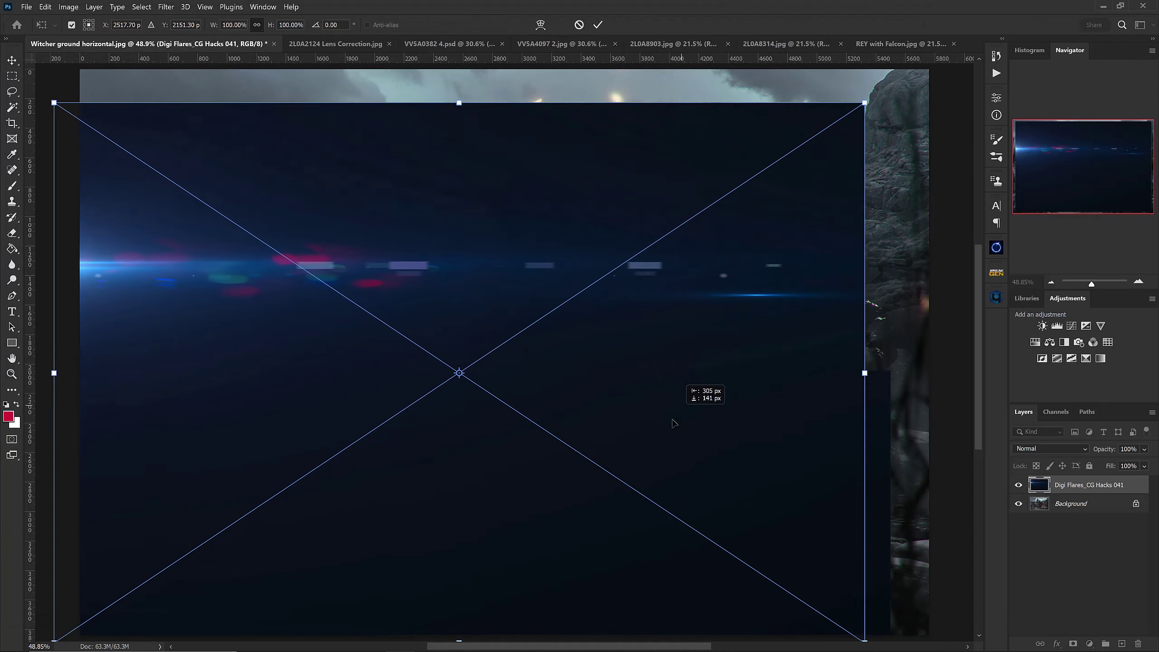
drag(674, 424, 670, 398)
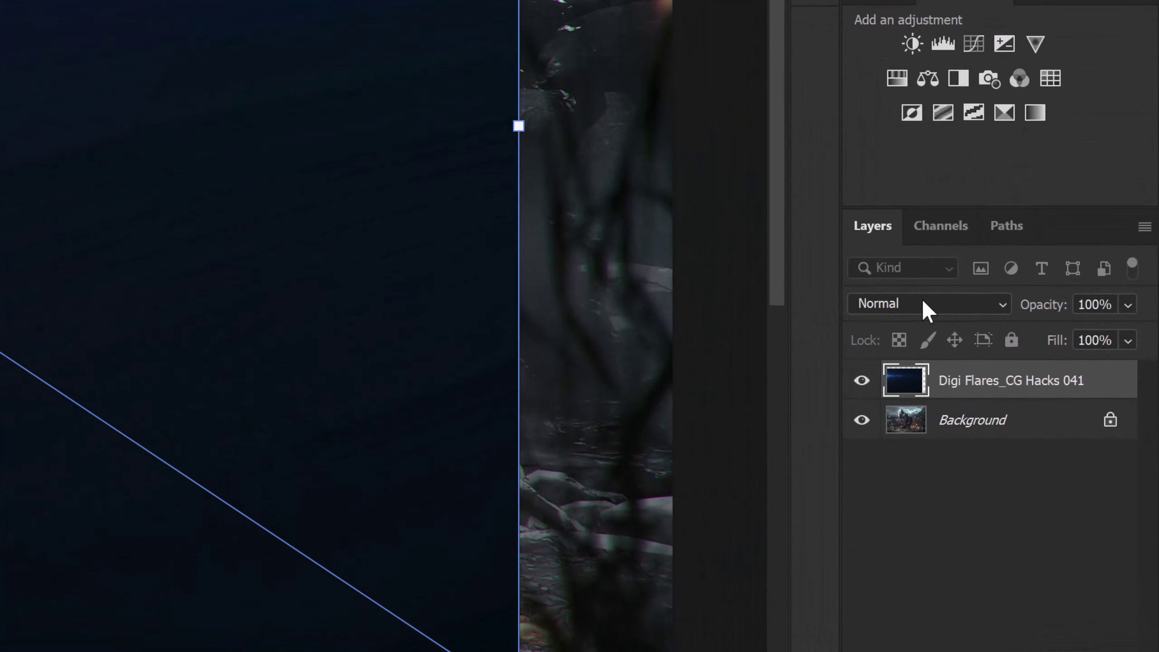
click(933, 301)
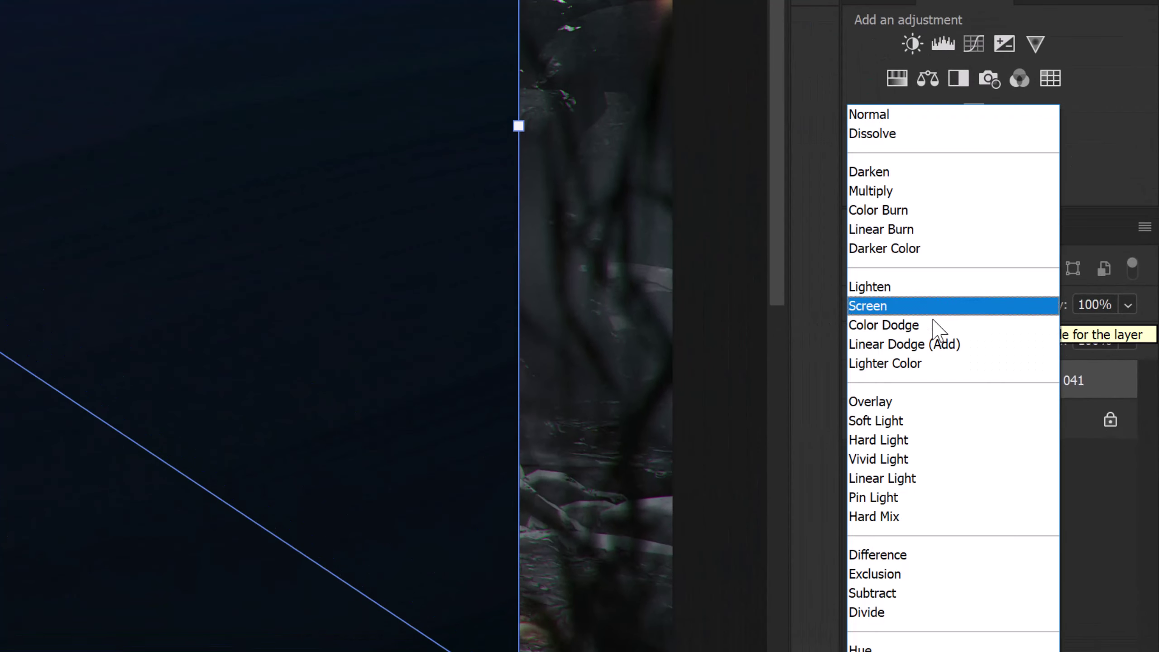
key(shift+alt+s)
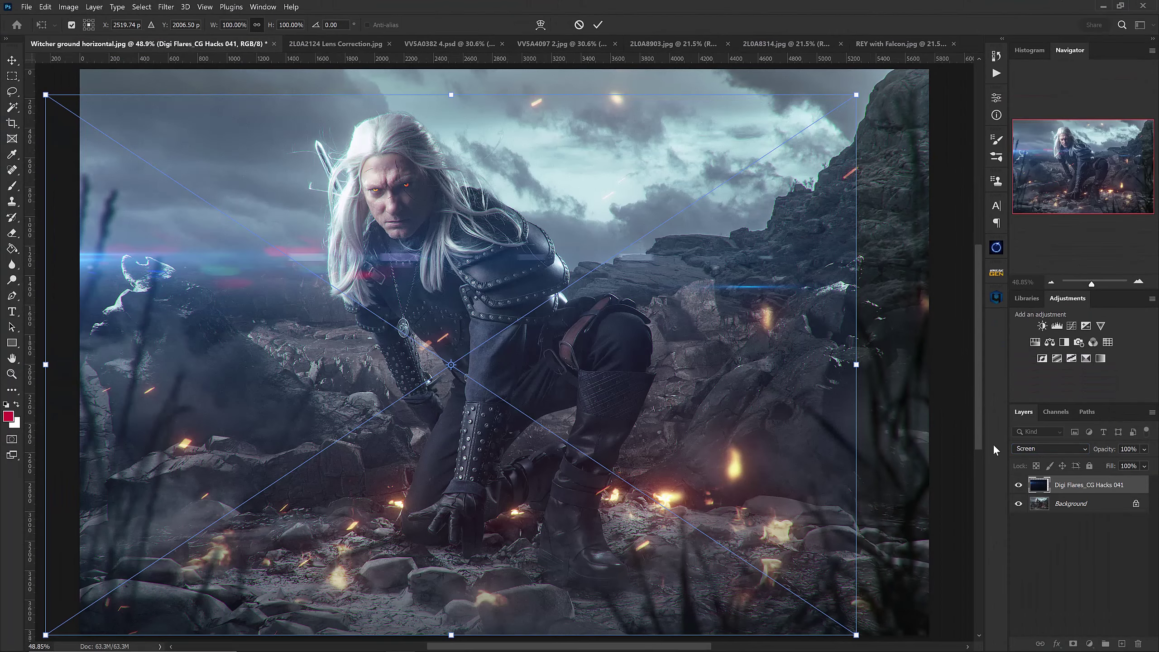
key(Return)
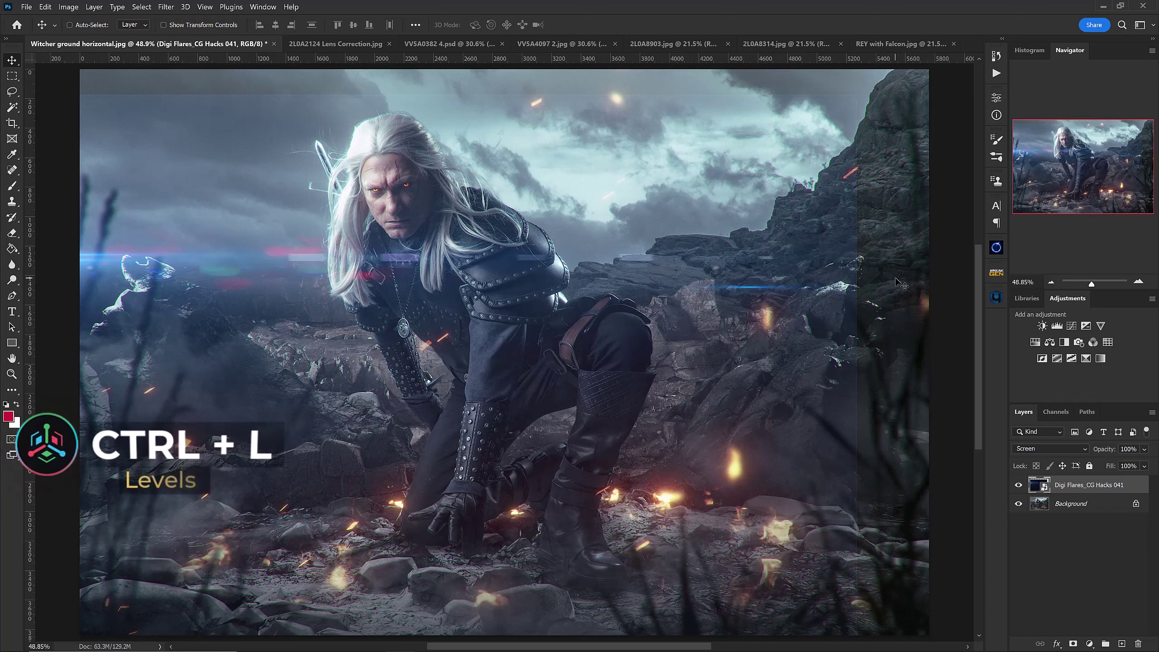
Step: Darken the flare's blacks with a Levels adjustment
key(ctrl+l)
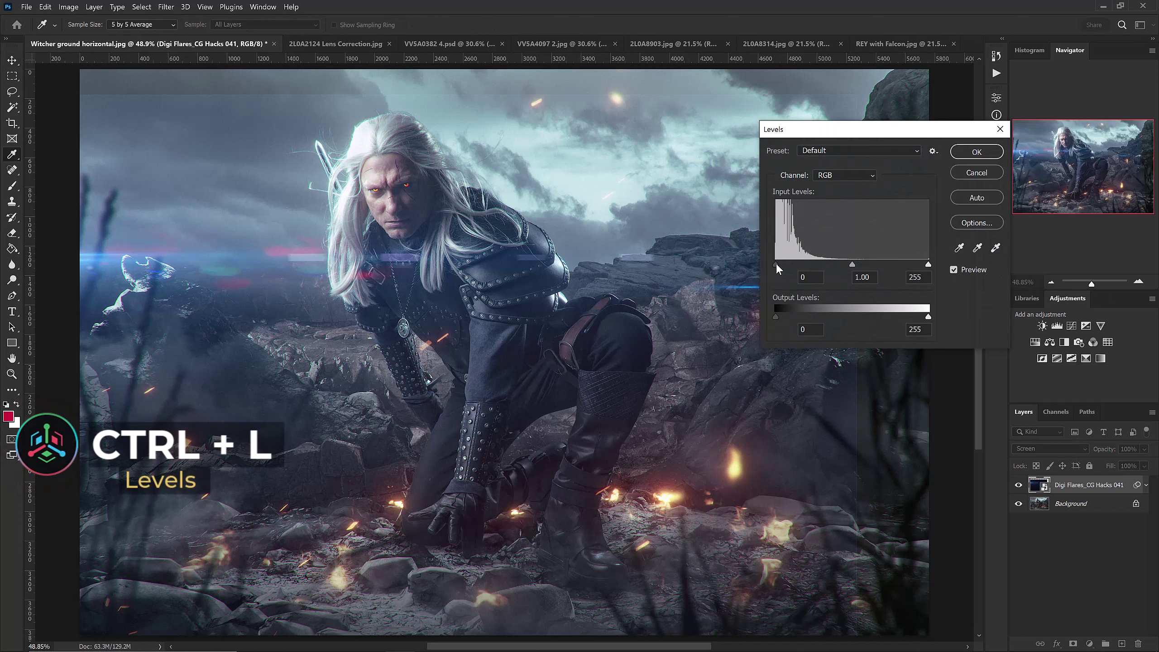
drag(775, 264, 796, 264)
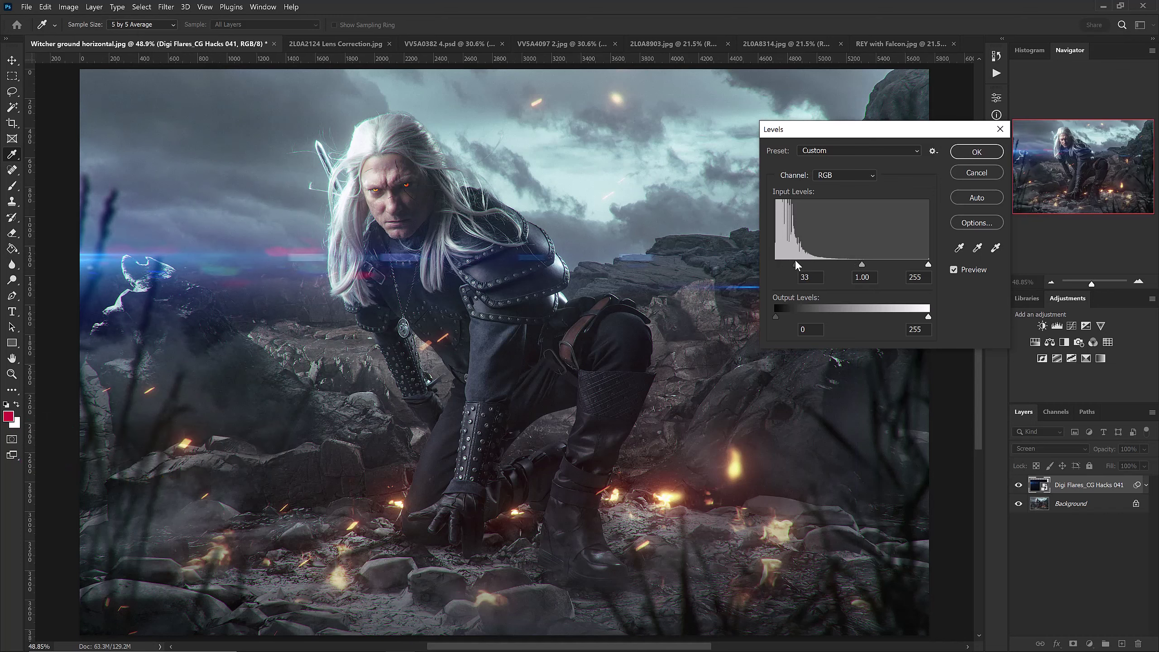
key(Return)
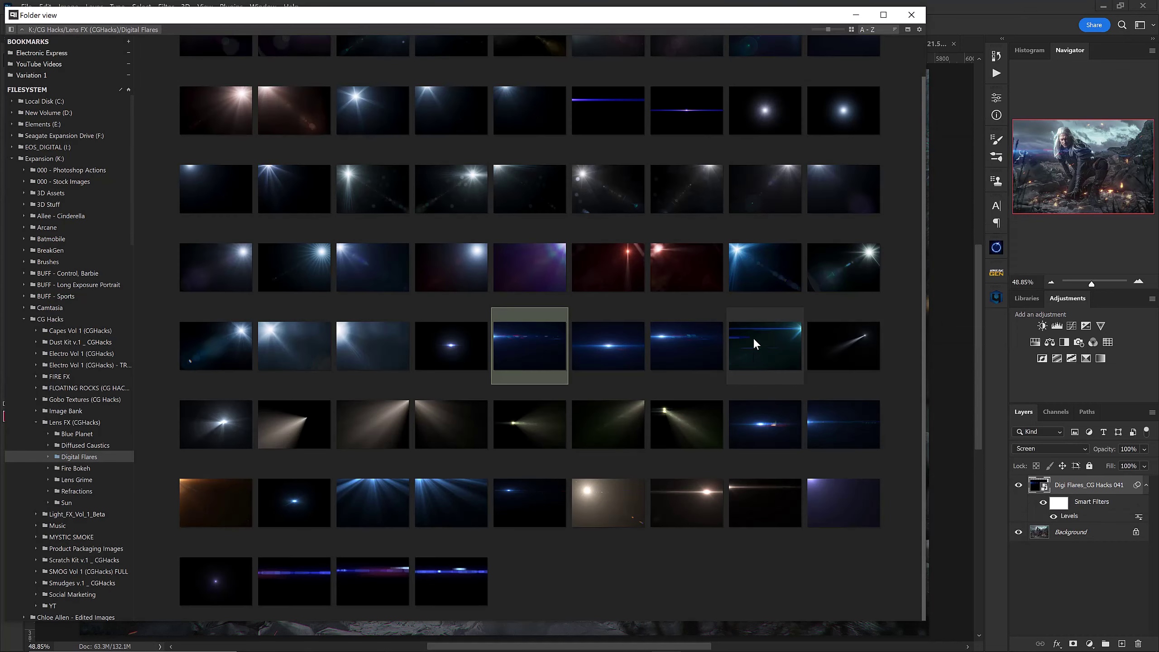
Step: Place the corner-burst blue flare, enlarged to about 107%, in Screen blend mode
click(746, 355)
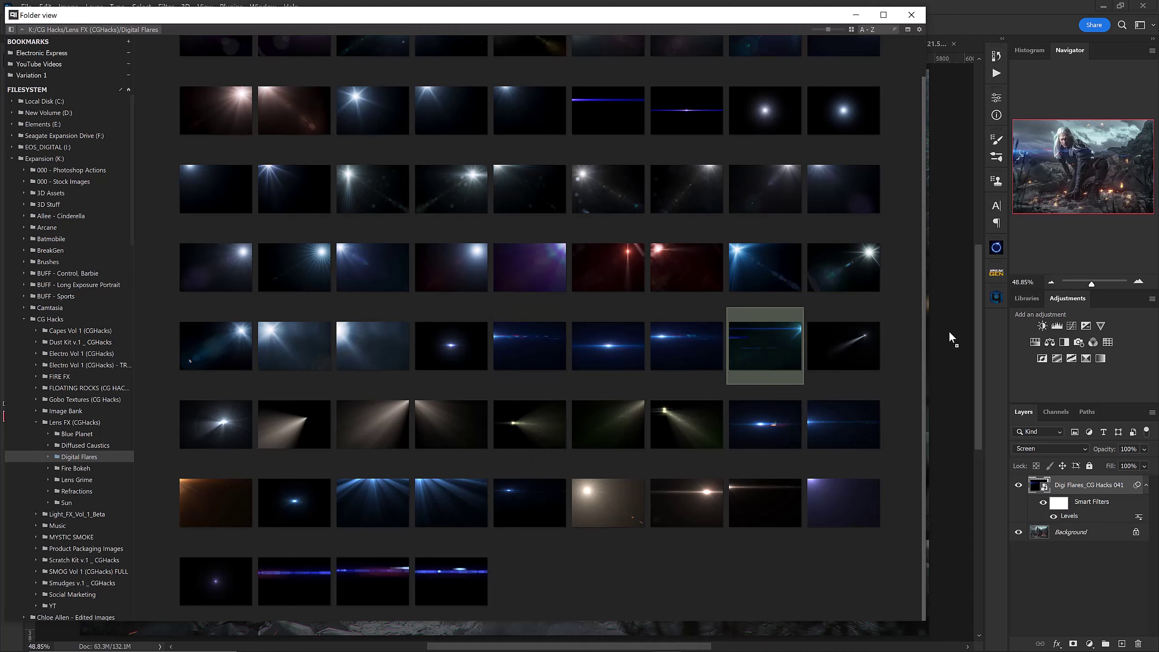
drag(949, 332, 949, 331)
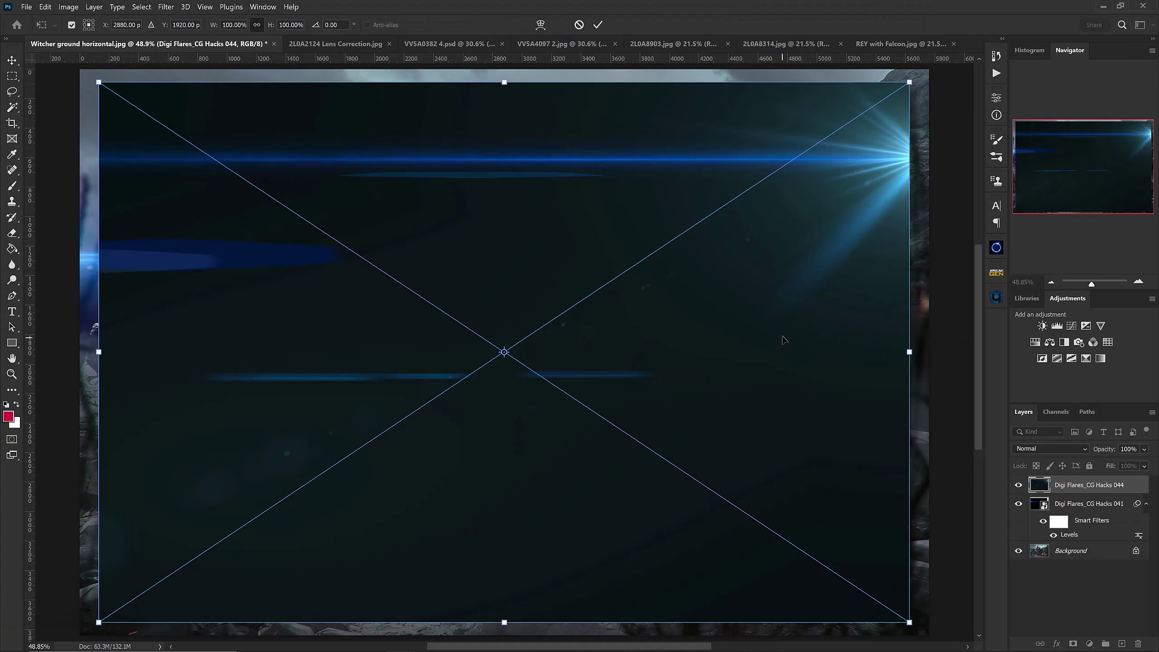
key(ctrl+minus)
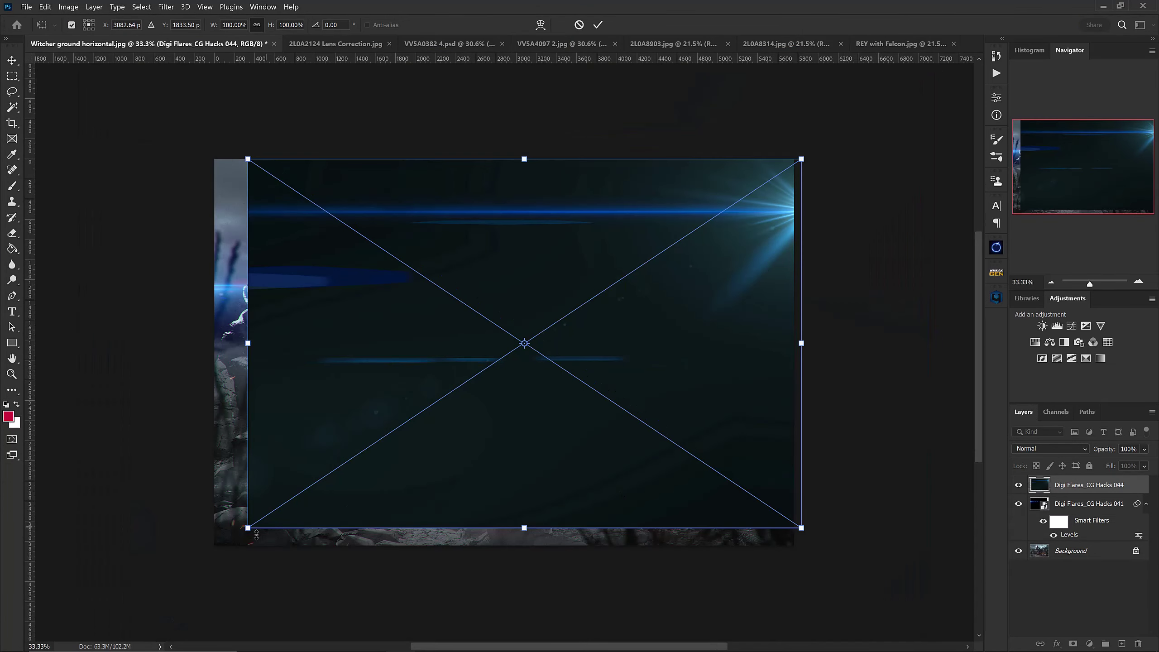
drag(237, 539, 198, 563)
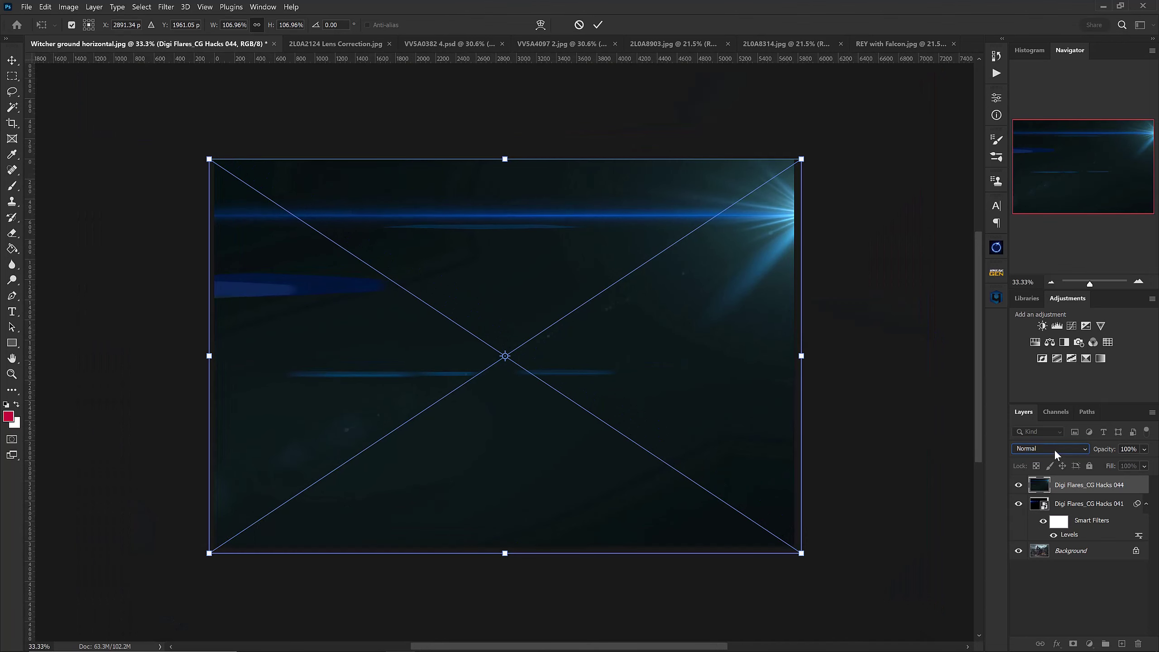
click(1053, 449)
click(1035, 450)
key(Return)
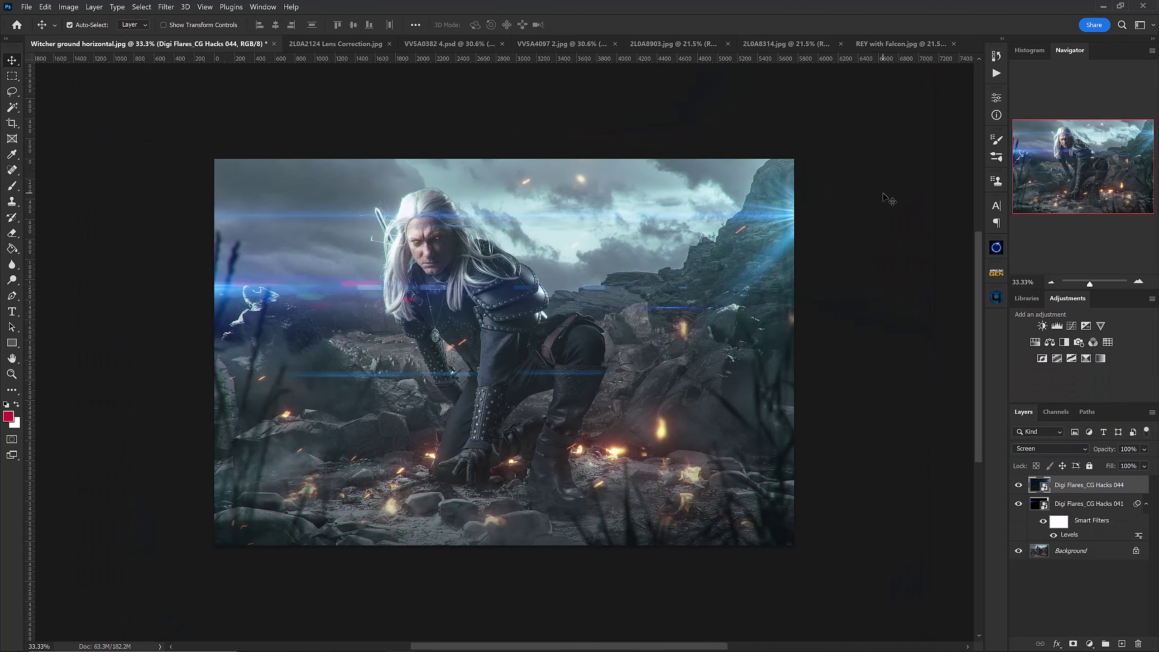
Step: Set the second flare's Levels to 26, 1.19 and 229
key(ctrl+l)
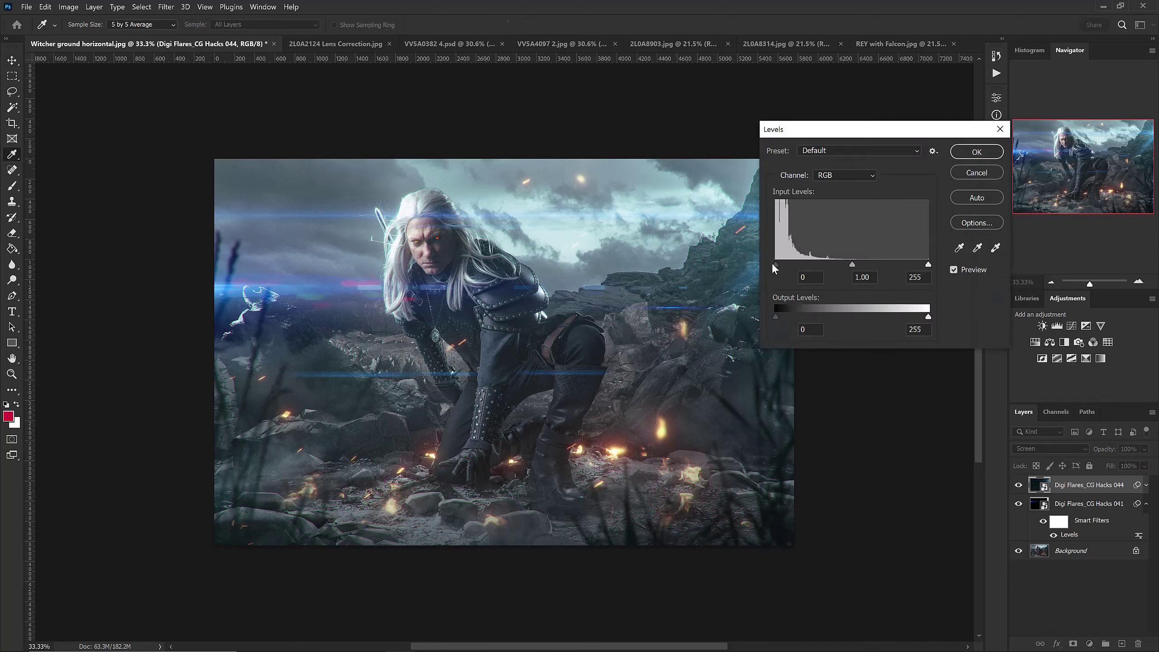
drag(775, 264, 787, 271)
drag(1000, 245, 983, 245)
drag(848, 246, 863, 248)
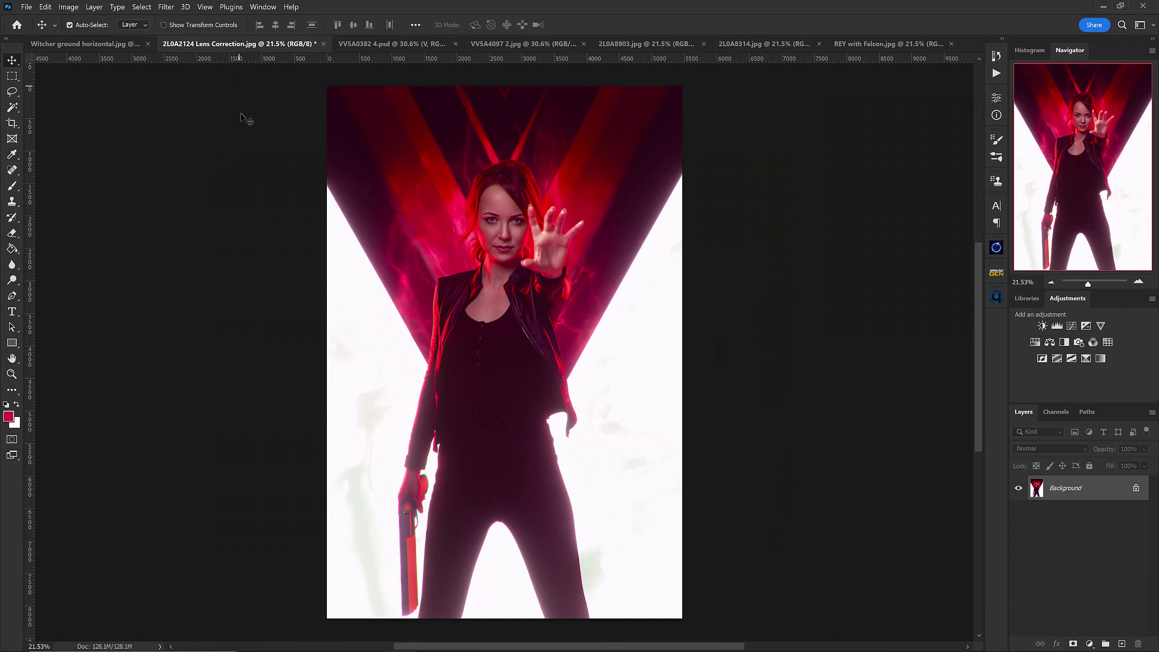
Step: Place Diff Caustics_CG Hacks 008 on the portrait, straightened, enlarged and shifted down
key(super)
click(666, 639)
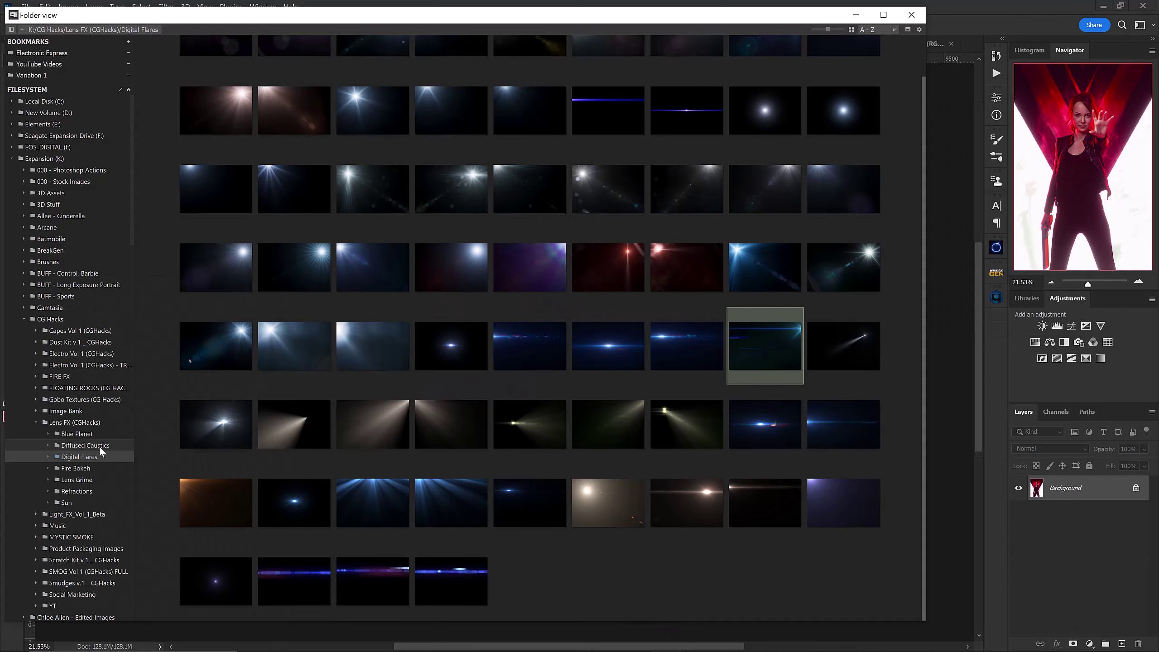
click(100, 447)
click(782, 66)
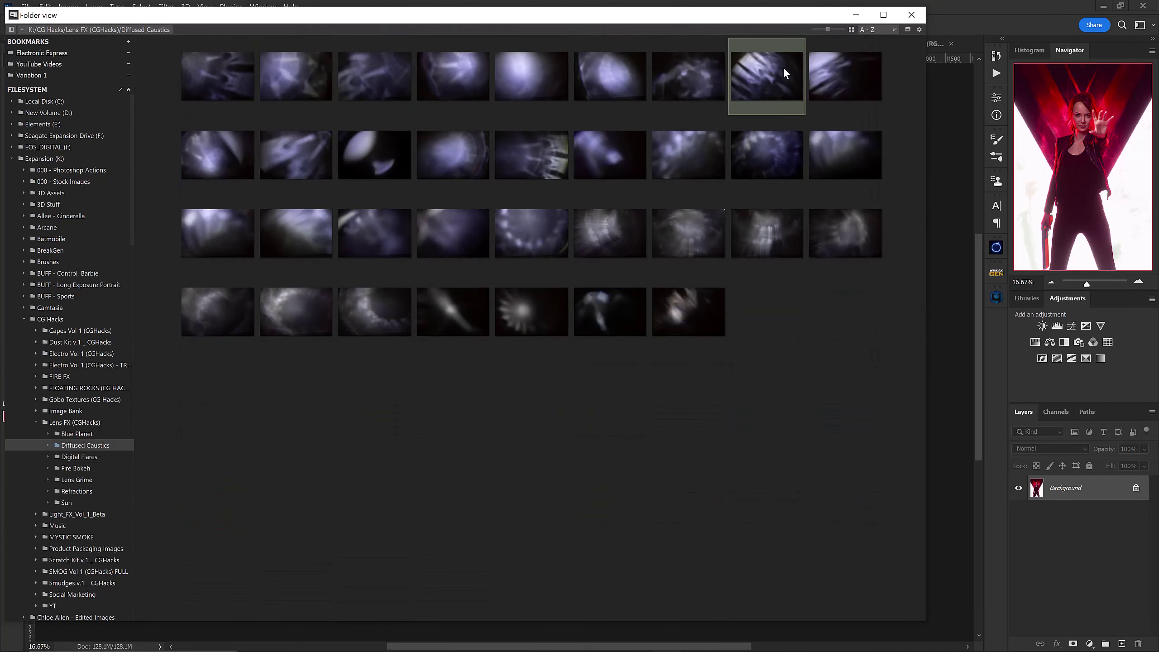
double_click(764, 82)
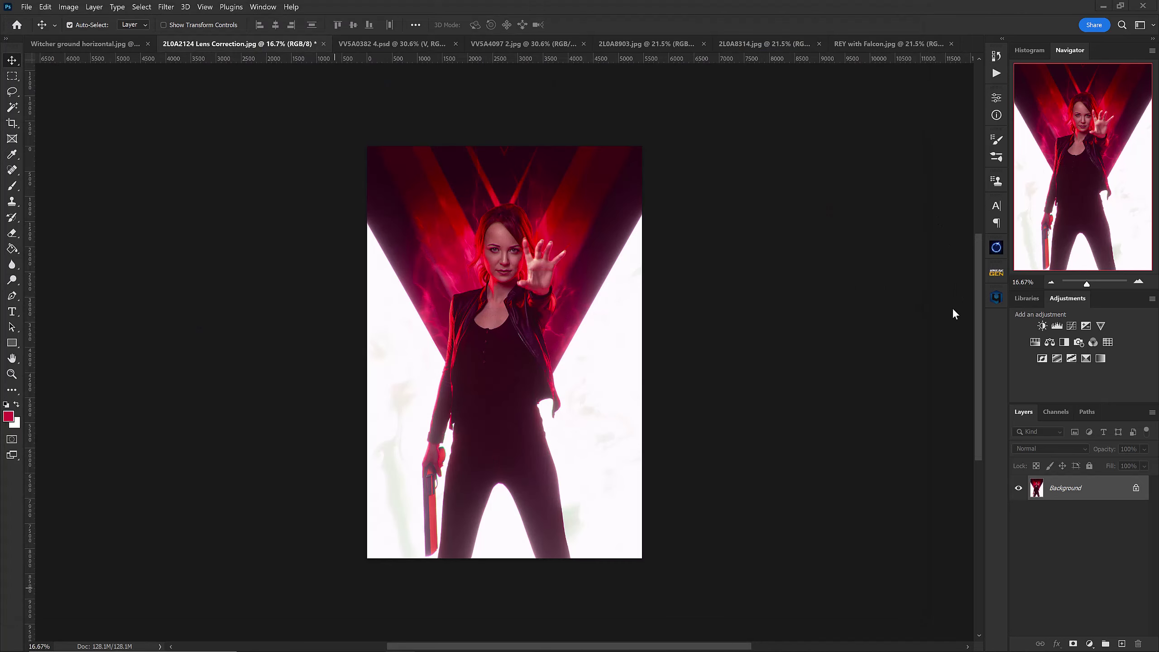
drag(574, 329, 332, 318)
drag(545, 324, 682, 256)
drag(608, 321, 608, 430)
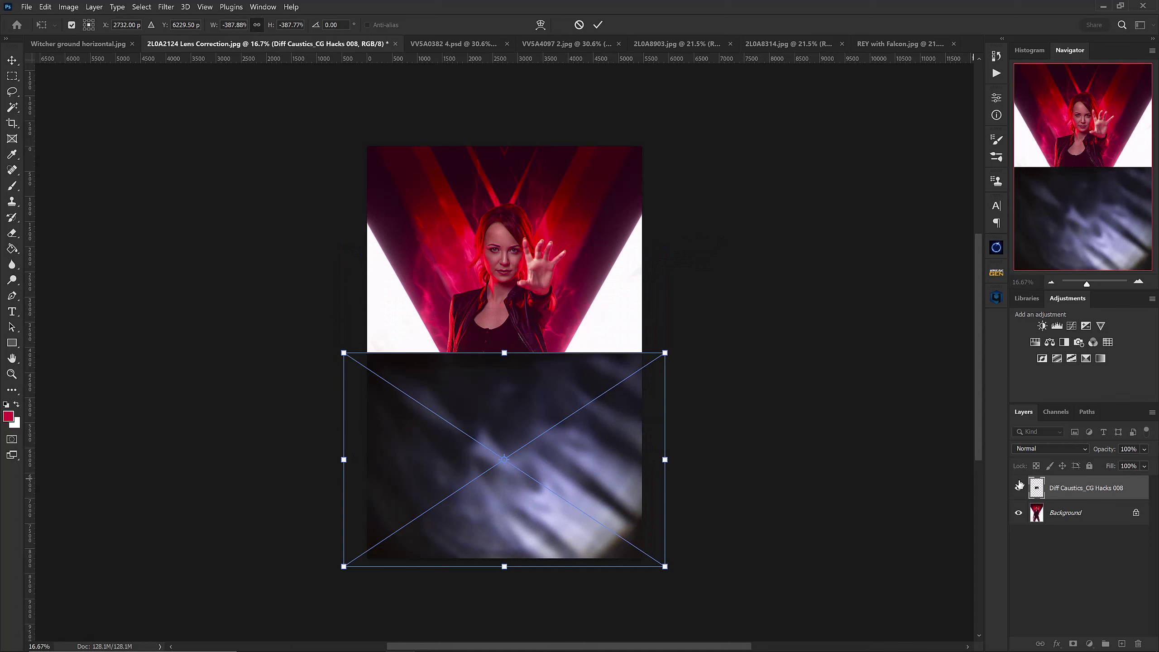
Step: Set the caustics layer to Screen and darken its blacks and midtones with Levels
click(1049, 449)
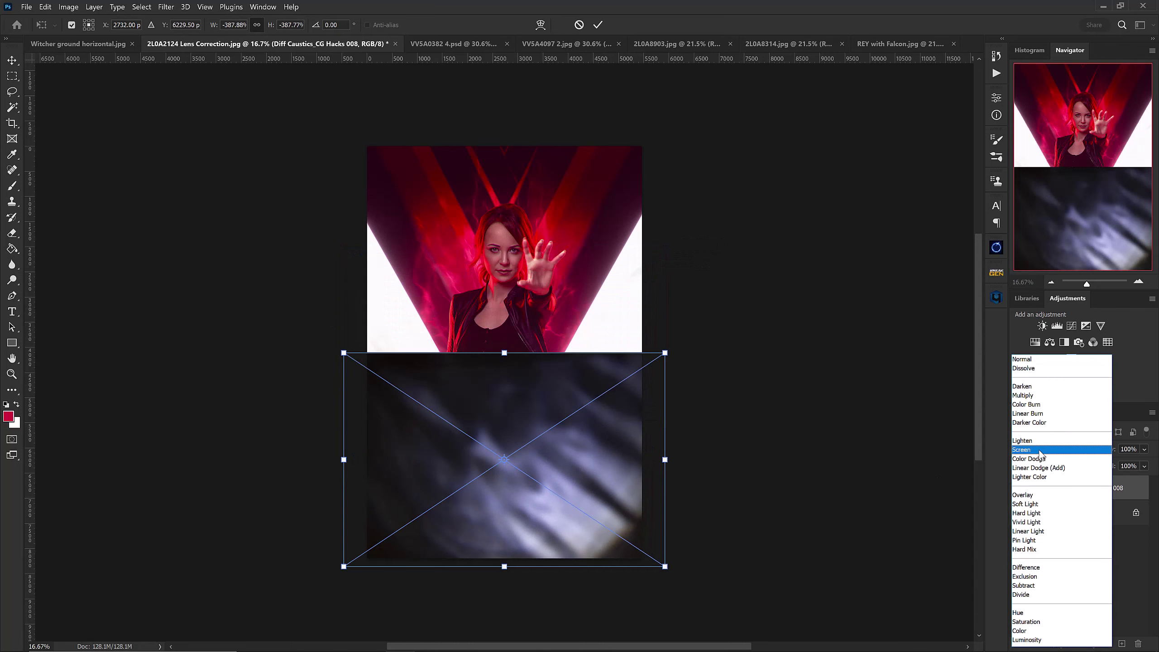
click(1040, 450)
key(Return)
key(ctrl+l)
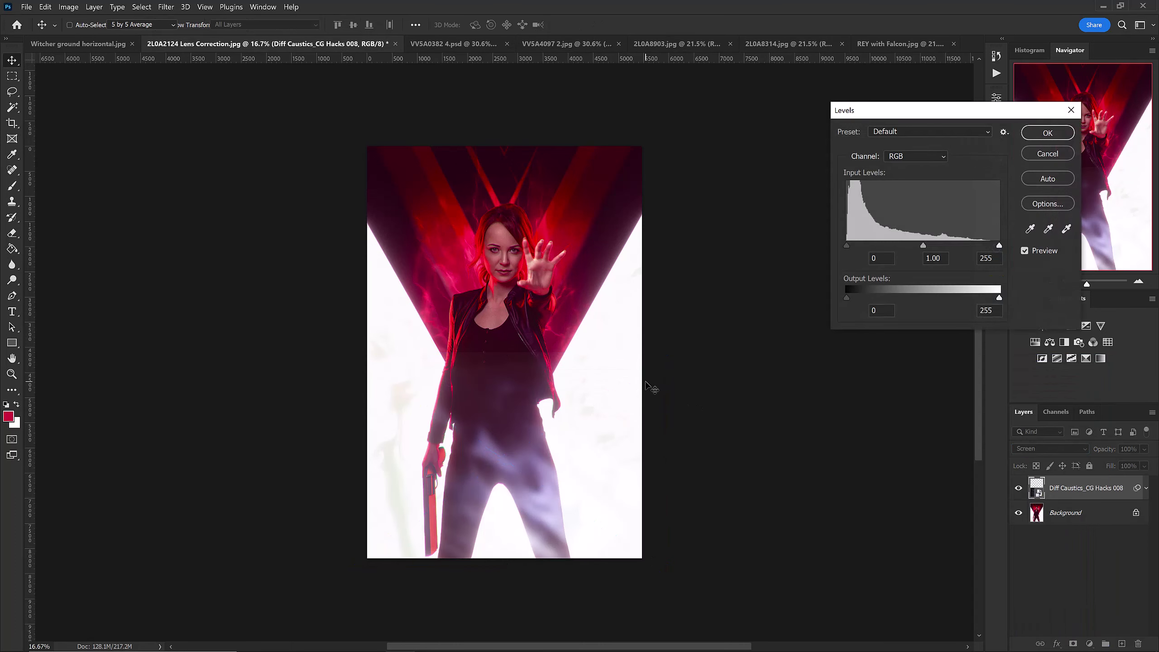
mouse_move(845, 246)
mouse_down()
mouse_move(866, 242)
mouse_move(852, 240)
mouse_up()
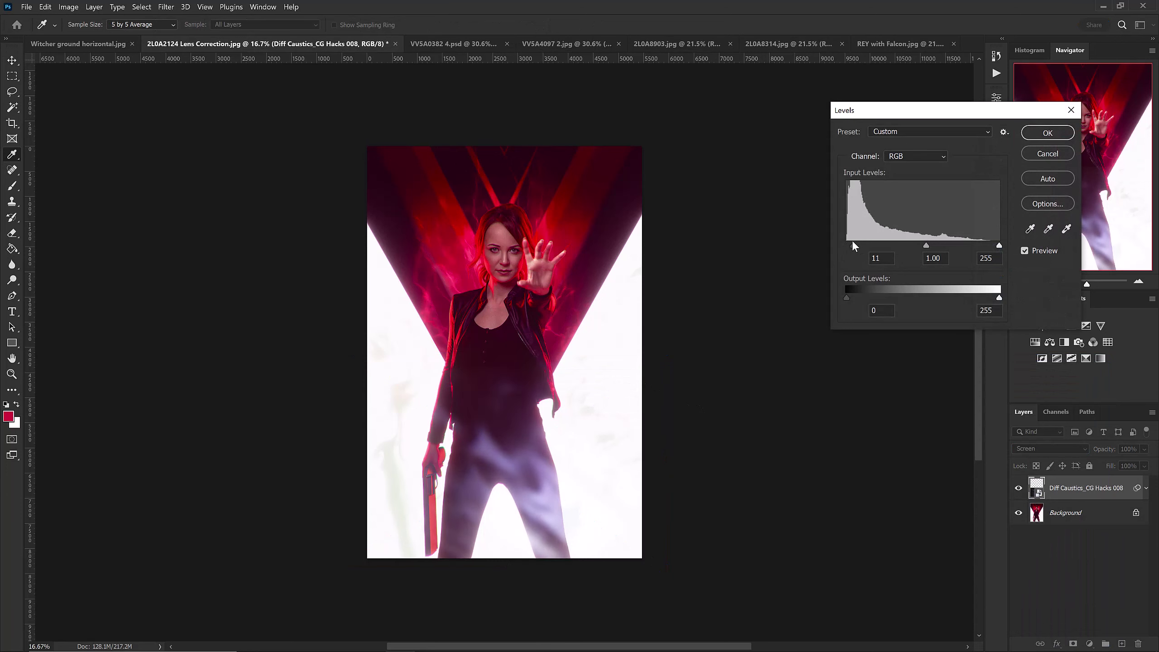
drag(926, 246, 935, 247)
Step: Apply the 008 Levels, then place Diff Caustics_CG Hacks 007 in Screen mode
click(1047, 133)
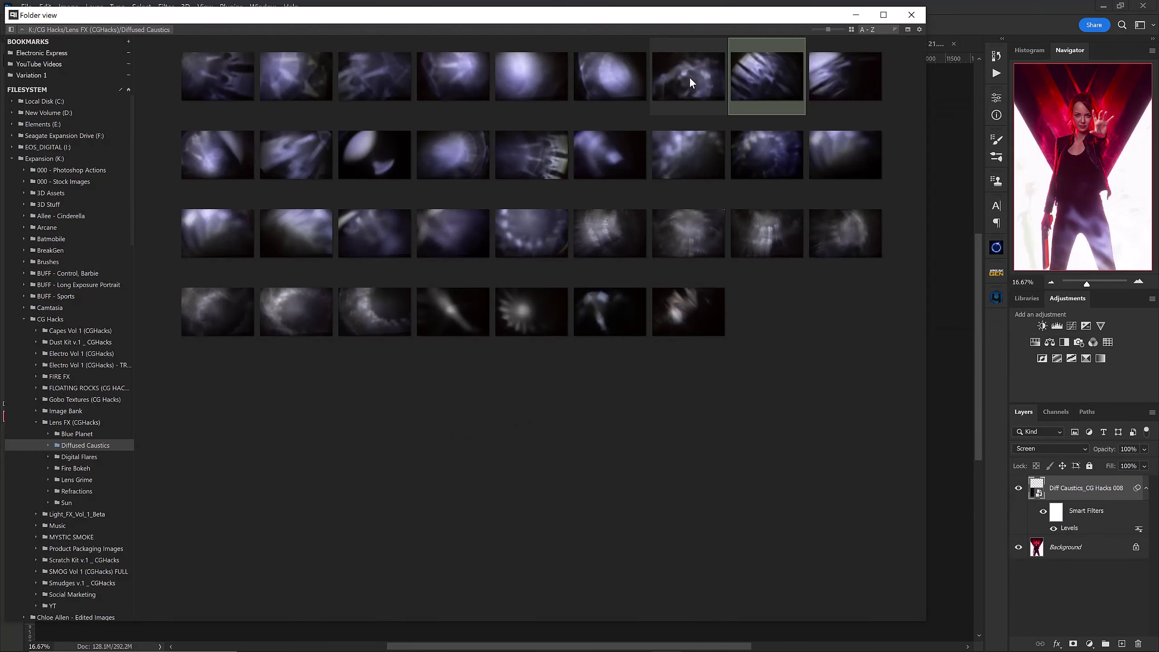
click(943, 245)
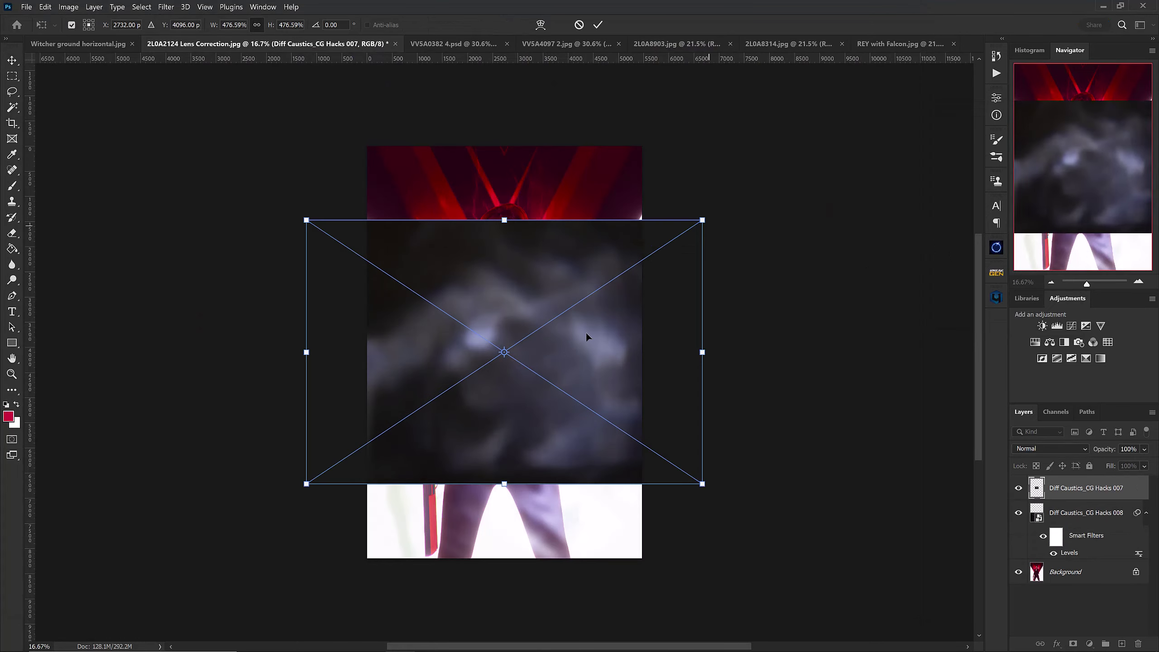
key(Return)
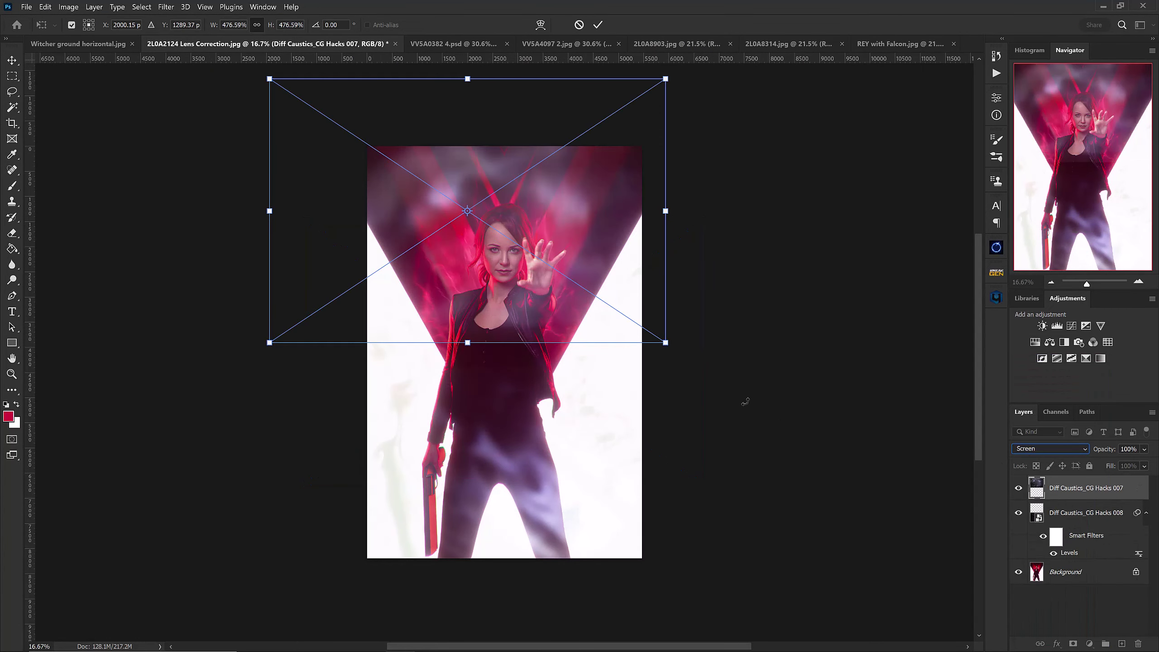
key(Return)
Step: Set the 007 overlay's black input level to 38 with Levels
key(ctrl+l)
drag(848, 245, 870, 247)
key(Tab)
click(1054, 133)
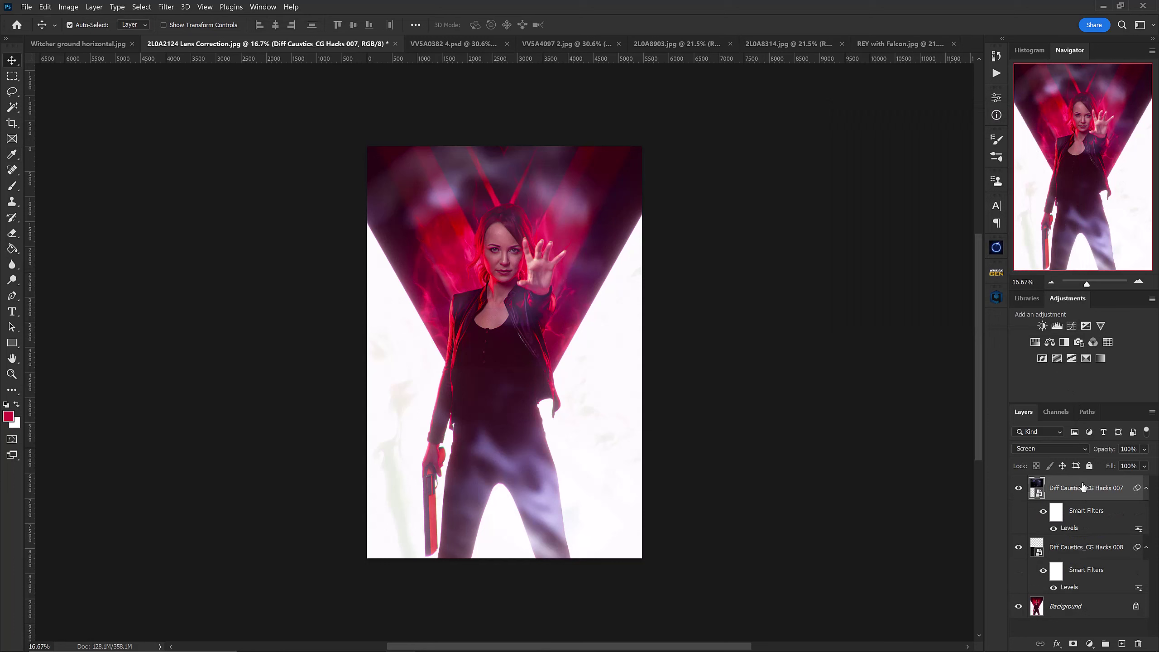
Step: Create a clipped Color-mode layer named 'color' above the caustics
key(ctrl+shift+n)
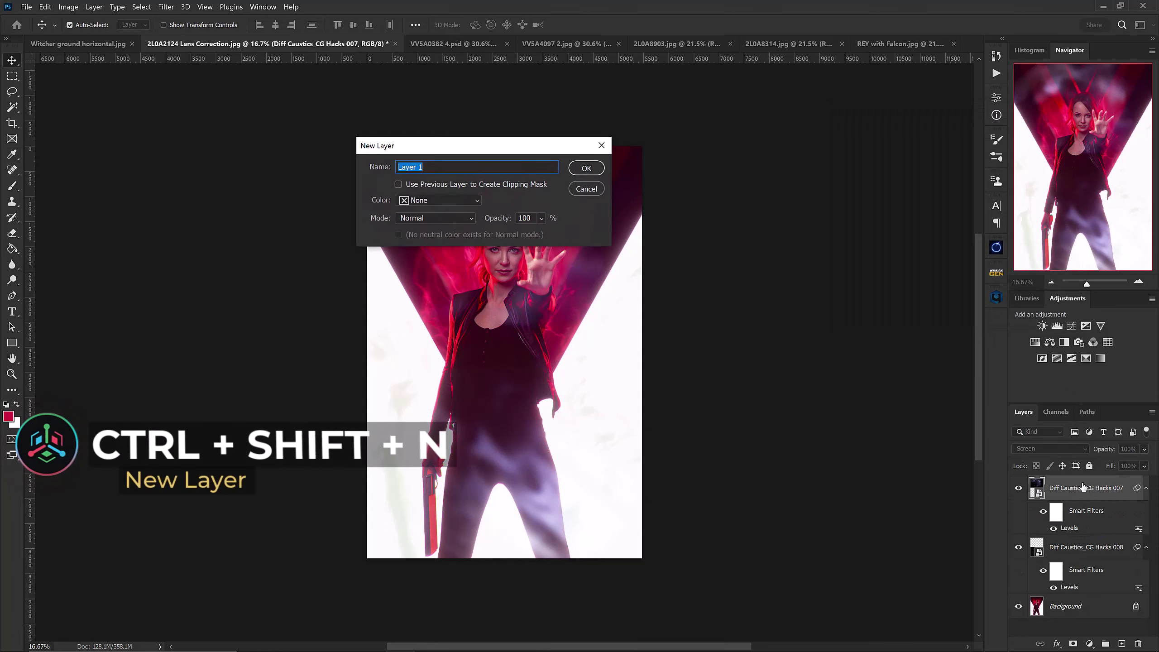
text(color)
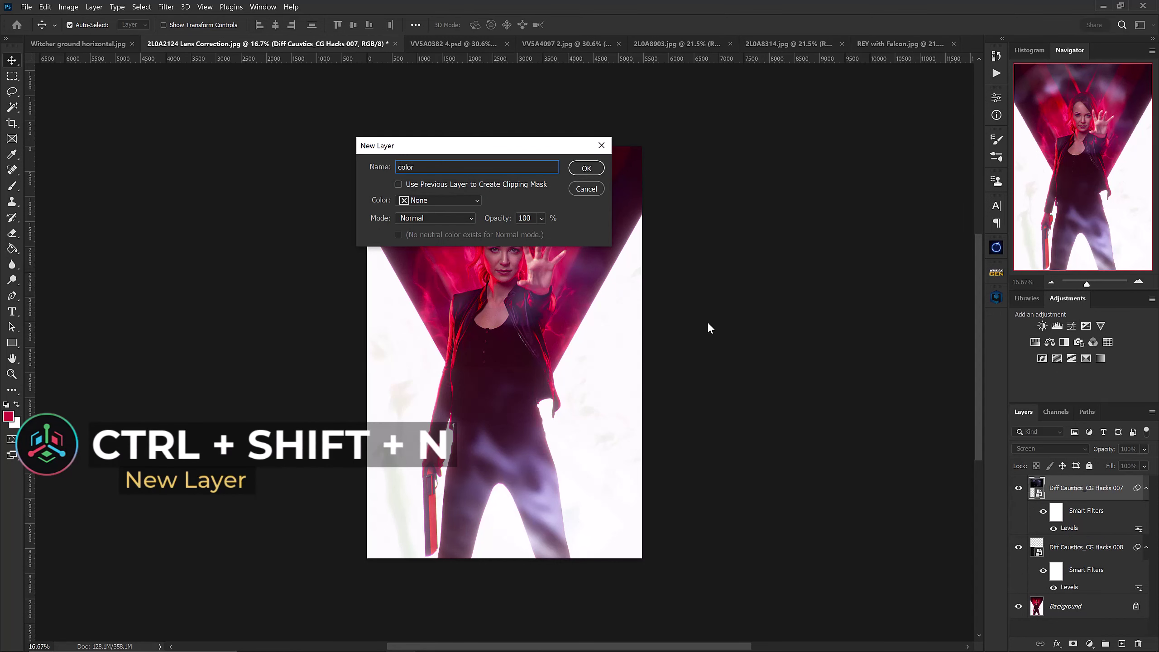
click(428, 217)
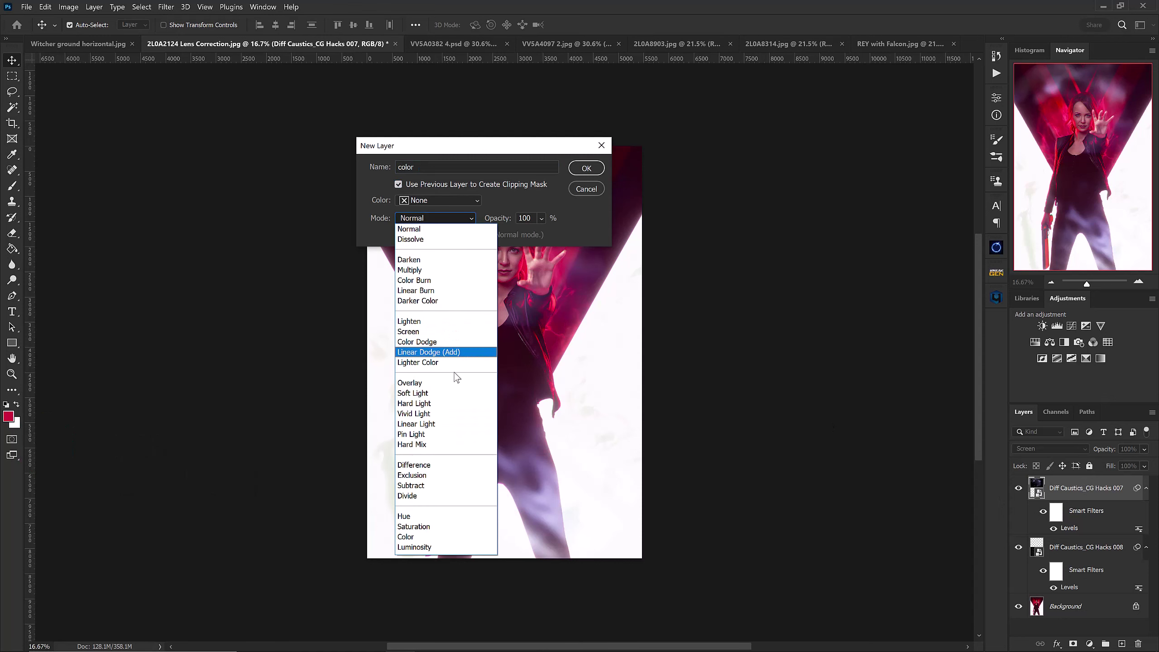
click(421, 537)
key(Return)
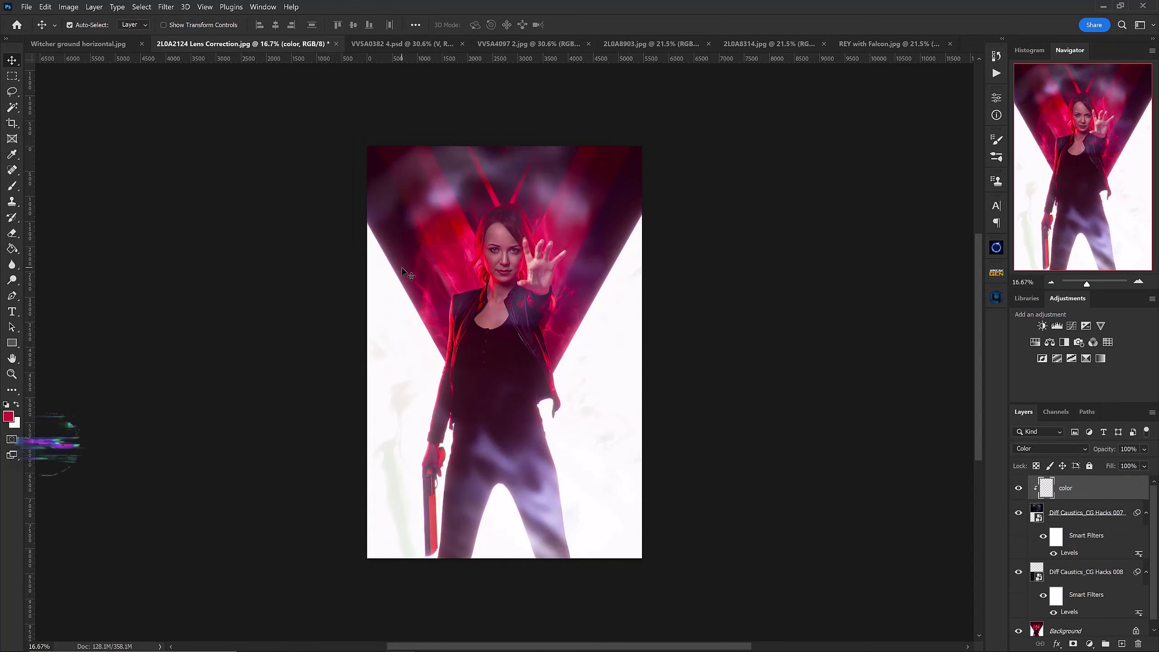
Step: Fill the color layer red at 49% opacity, then switch to VV5A0382 4.psd
key(i)
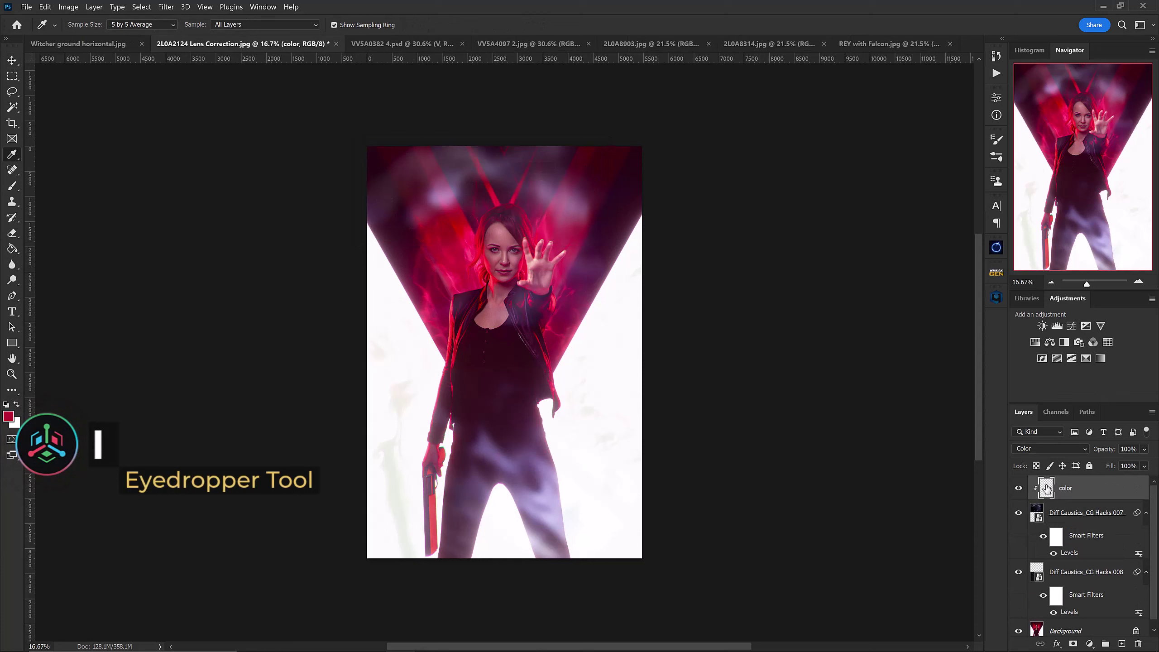
key(g)
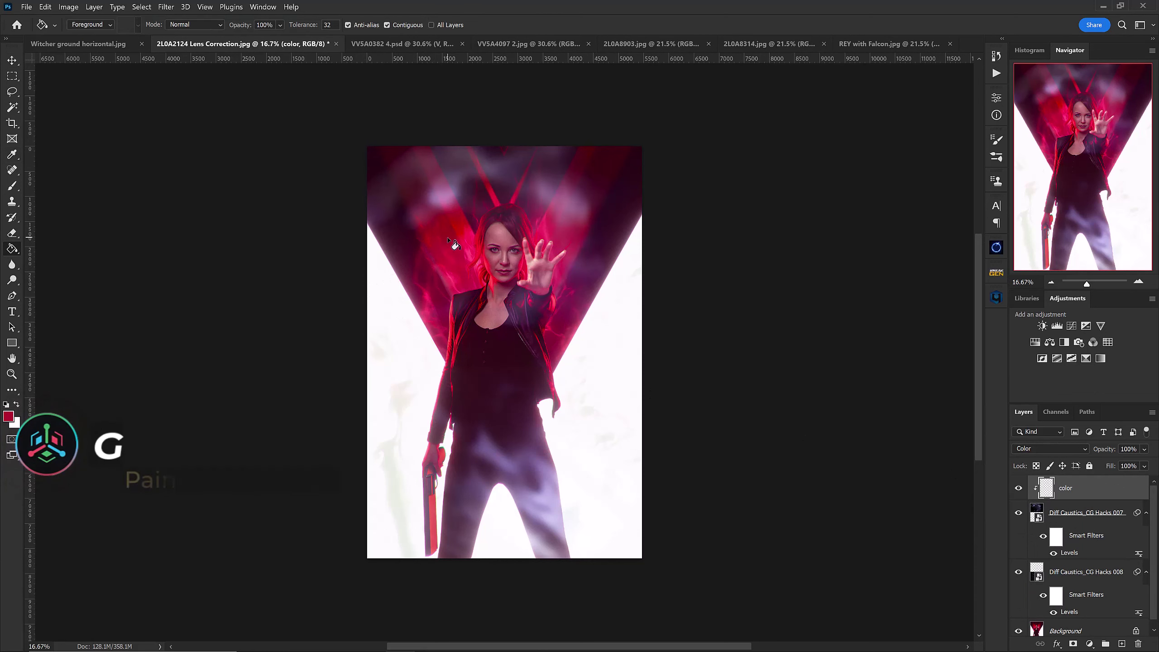
click(452, 246)
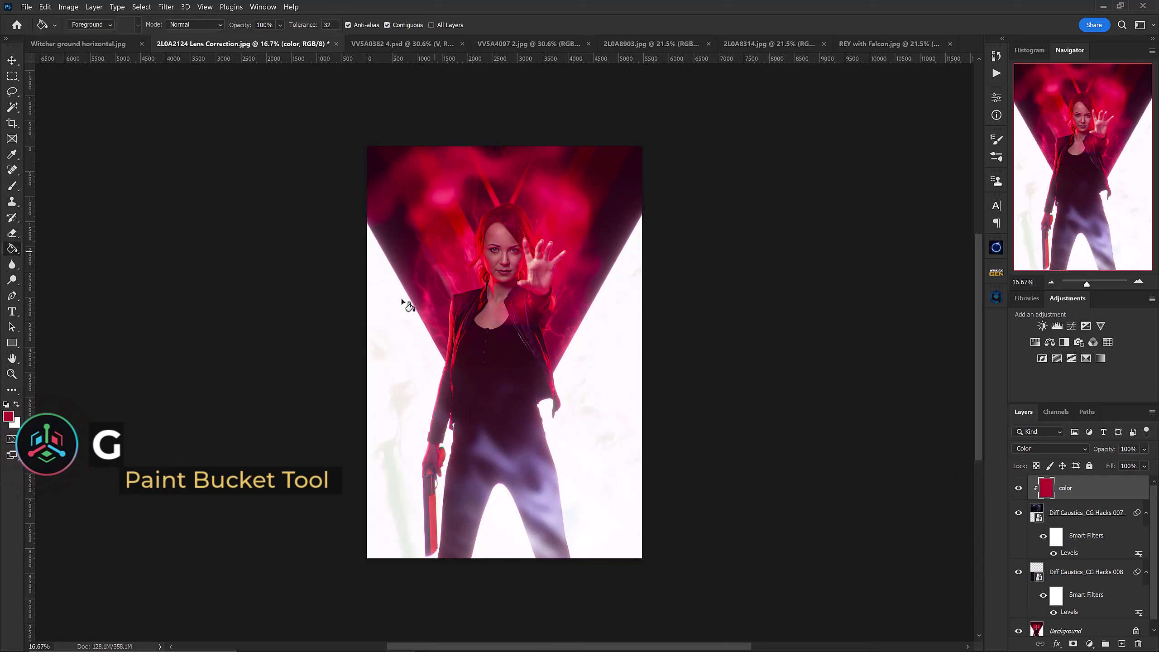
click(1144, 449)
drag(1128, 465, 1123, 466)
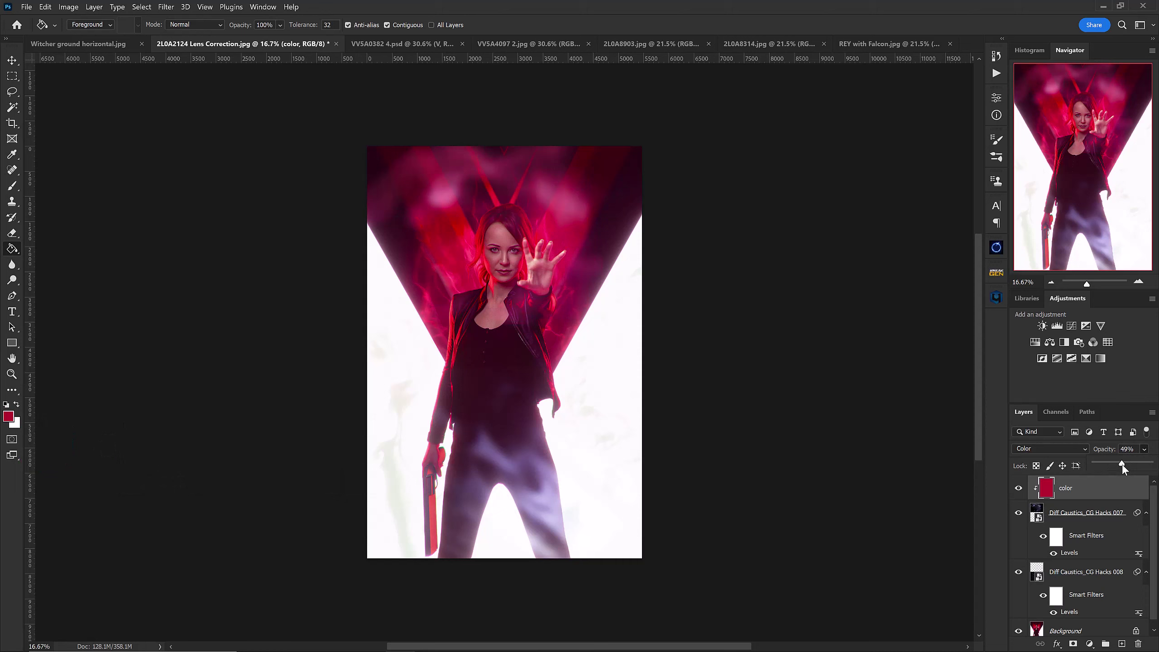
key(ctrl+Tab)
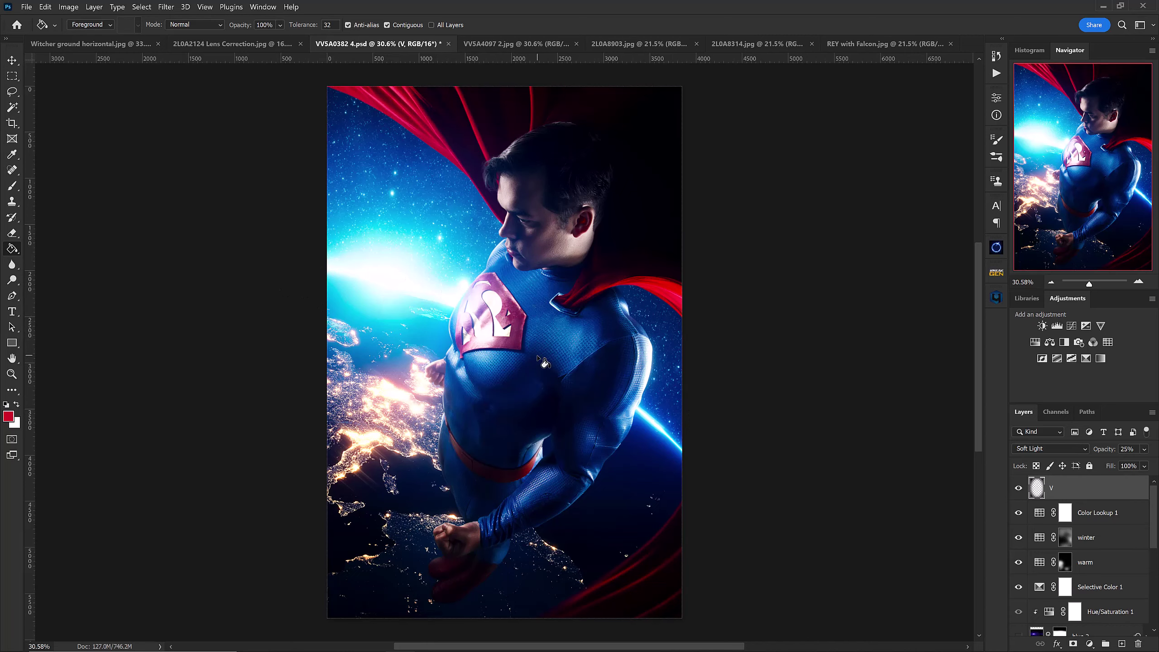
Step: Place Blue Planet_CG Hacks 050 on the hero image, Screen-blended and scaled to about 87%
key(alt+Tab)
click(86, 435)
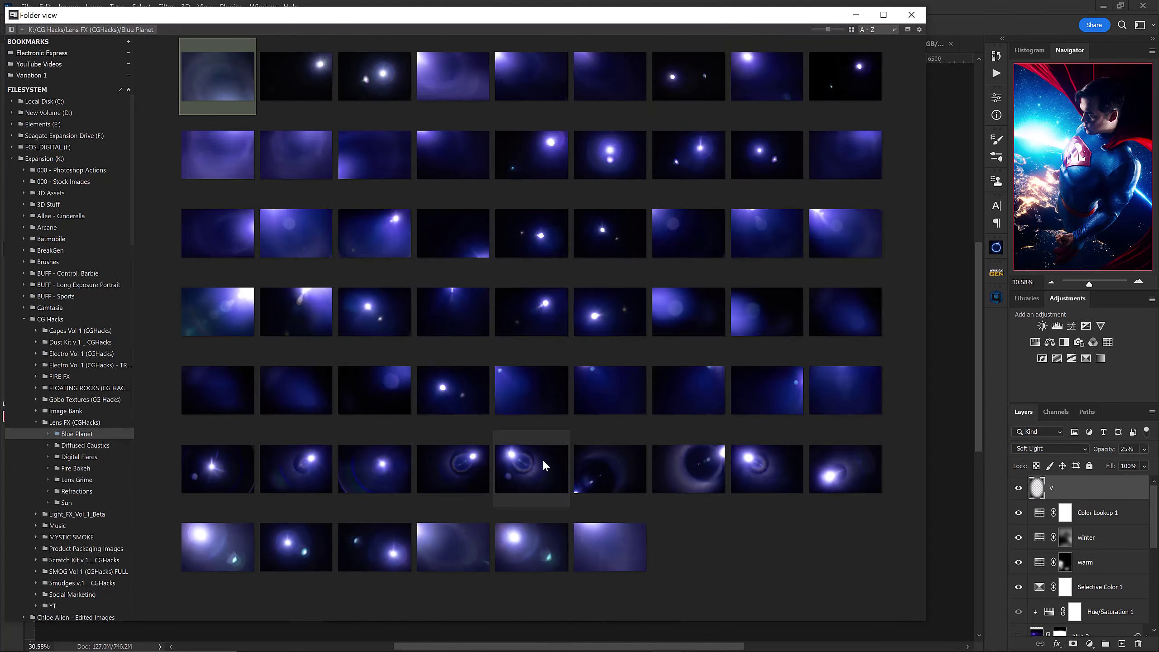
click(532, 472)
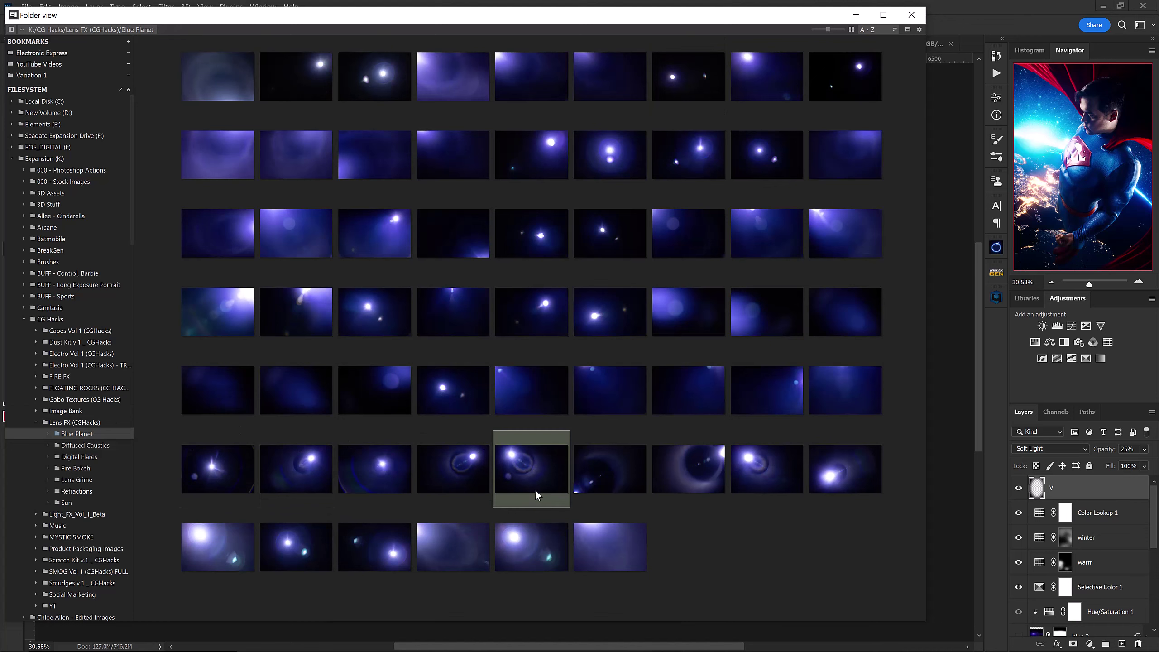
click(940, 473)
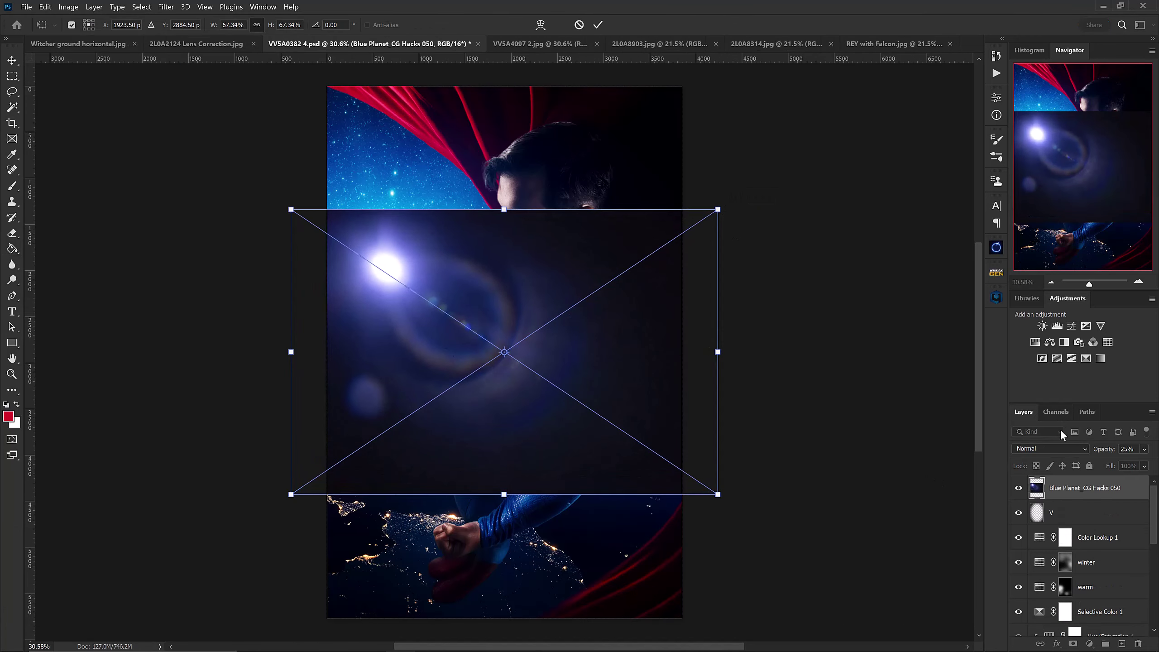
click(1061, 449)
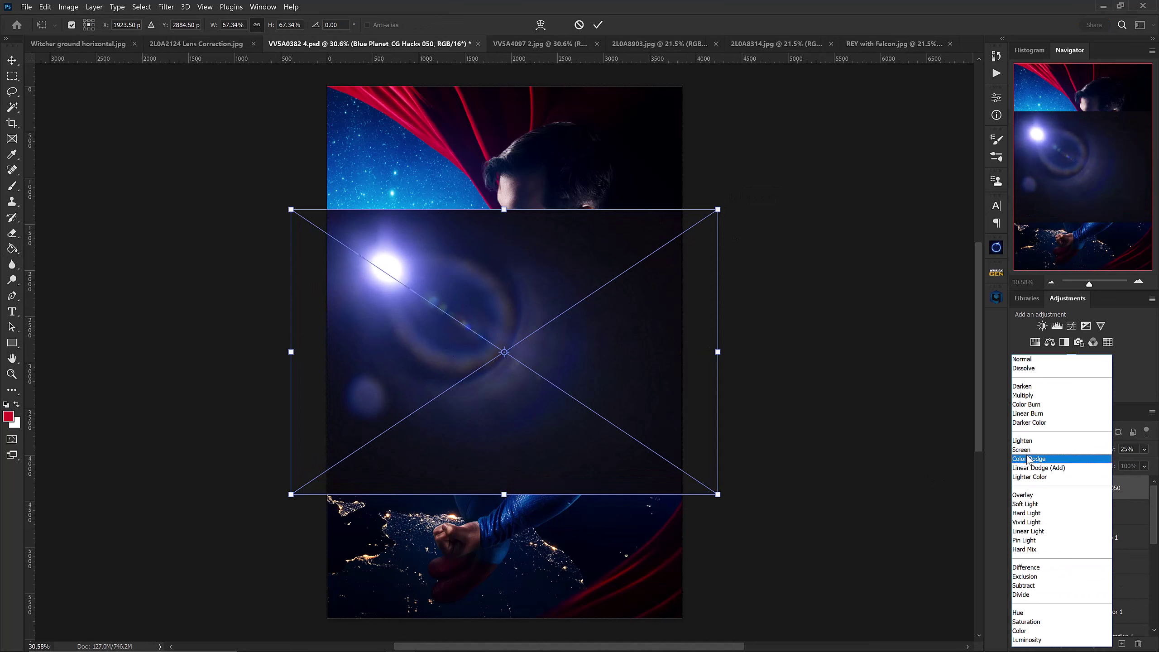
click(1045, 460)
mouse_move(717, 494)
mouse_down()
mouse_move(887, 623)
mouse_move(880, 634)
mouse_up()
key(Return)
Step: Darken the flare's blacks with Levels, then move on to VV5A4097 2.jpg
key(g)
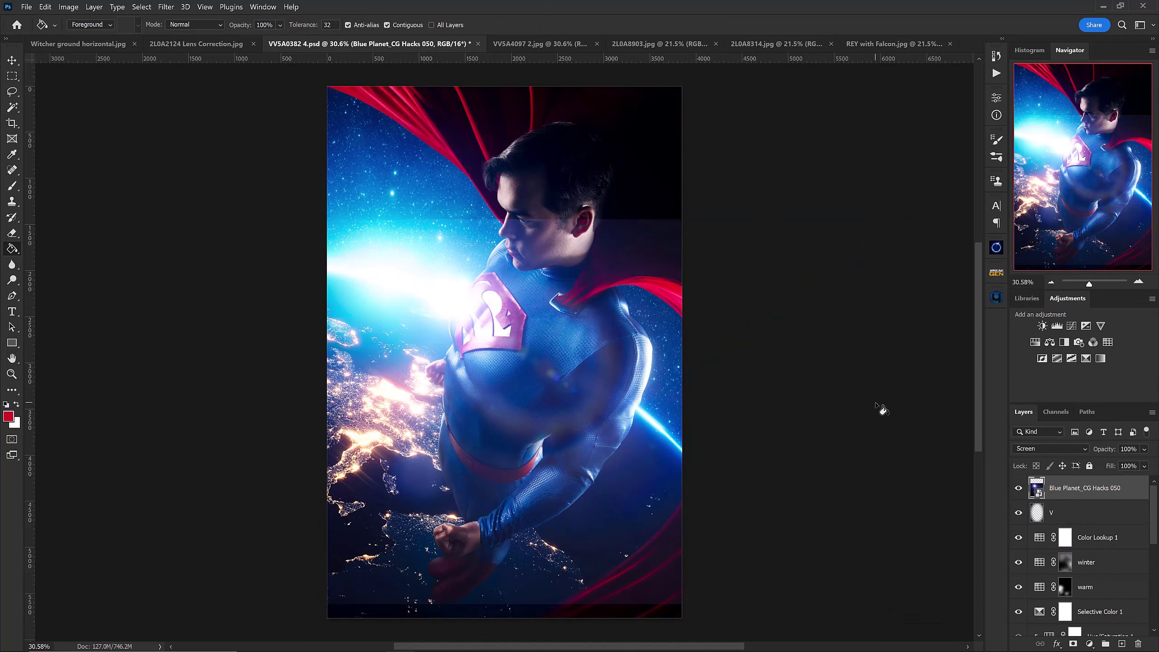
key(ctrl+l)
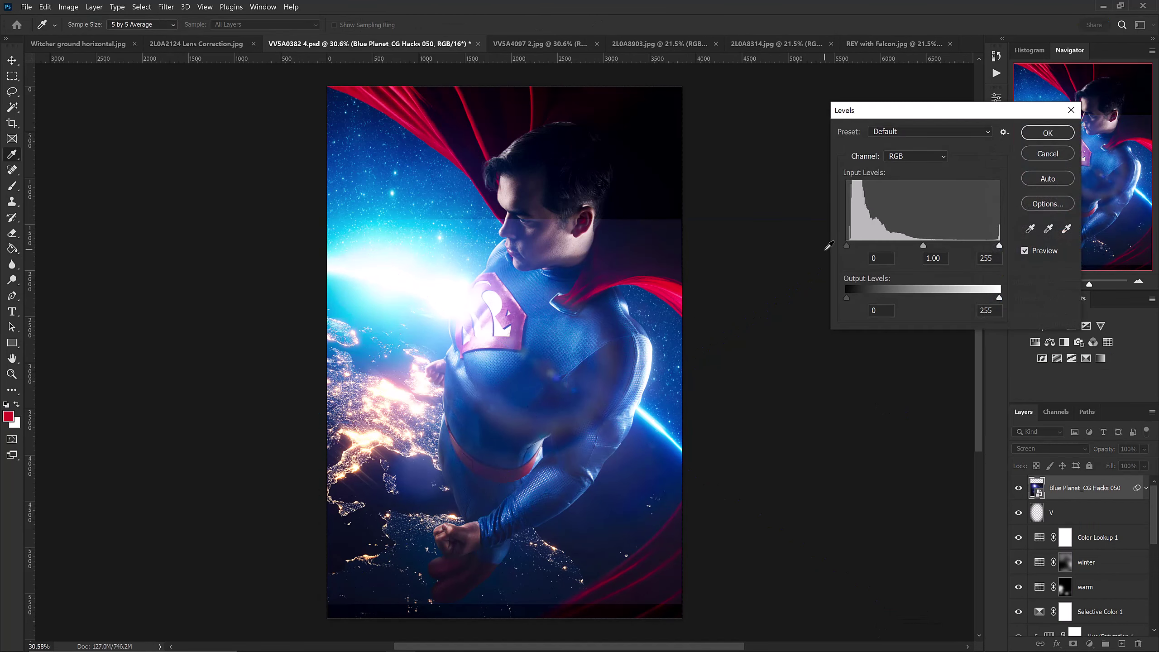
drag(847, 247, 870, 247)
key(Return)
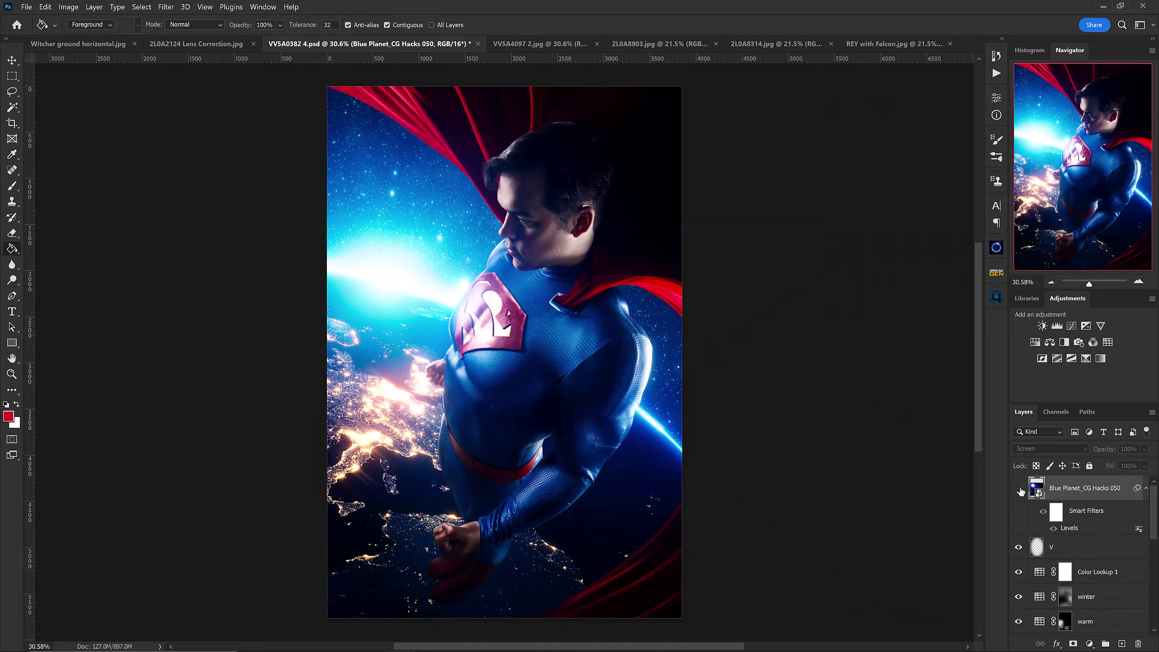
click(1020, 489)
key(ctrl+Tab)
key(v)
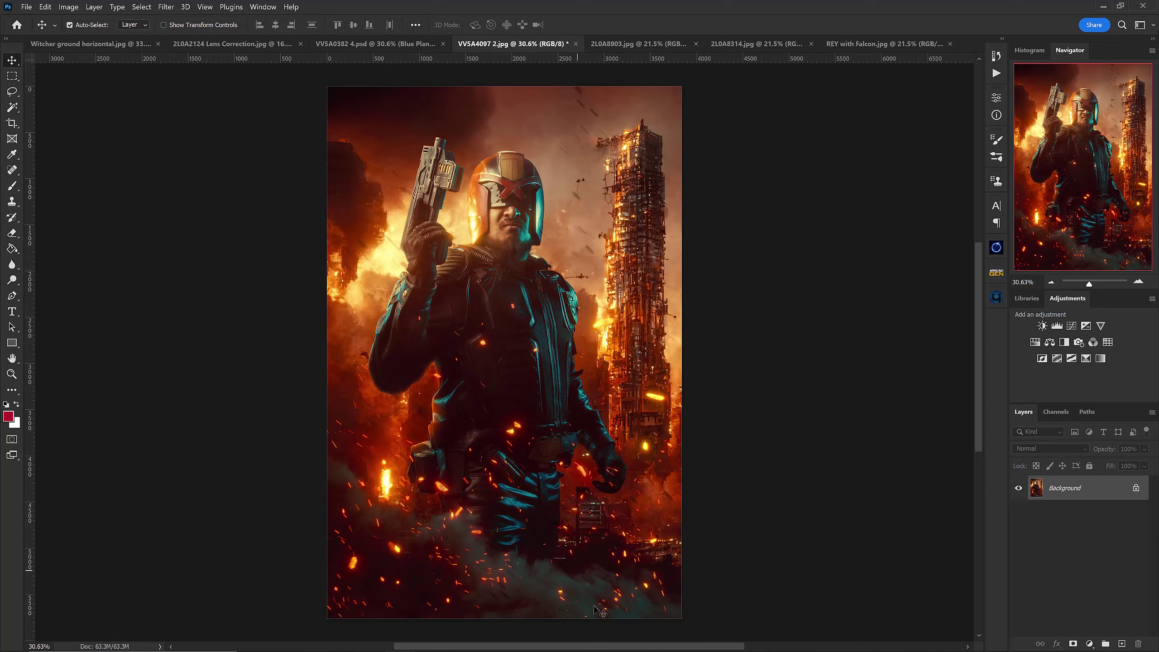
Step: Place Fire Bokeh_CG Hacks 031, enlarged and moved over the top of the photo
key(super)
click(344, 482)
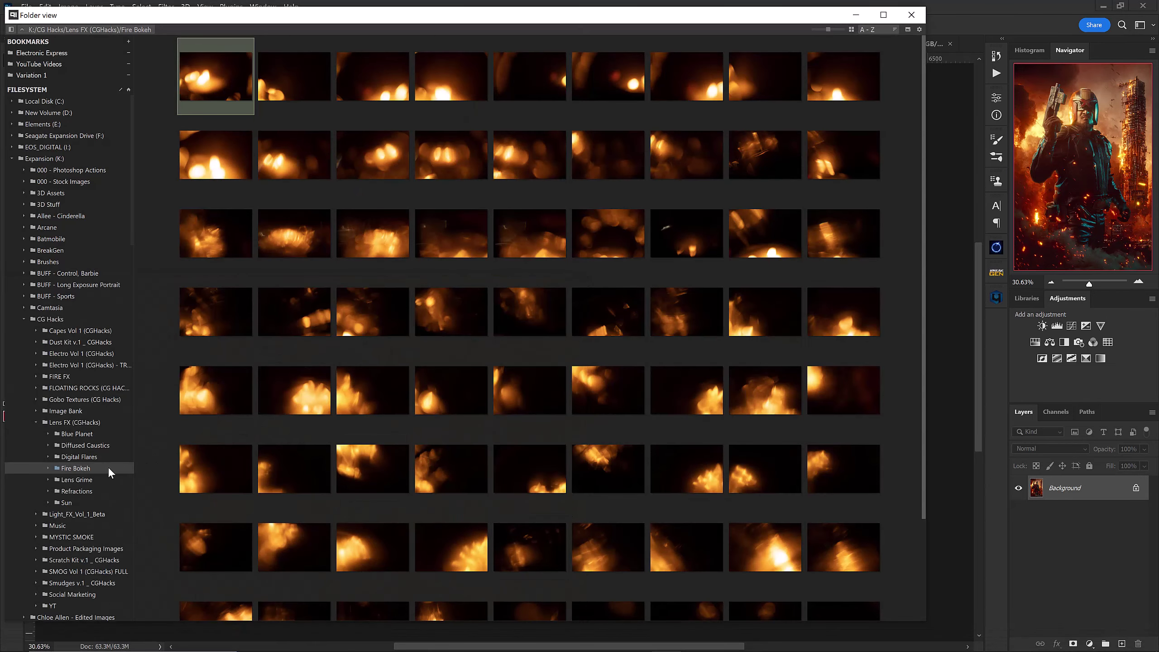
drag(441, 322, 705, 350)
drag(946, 345, 944, 344)
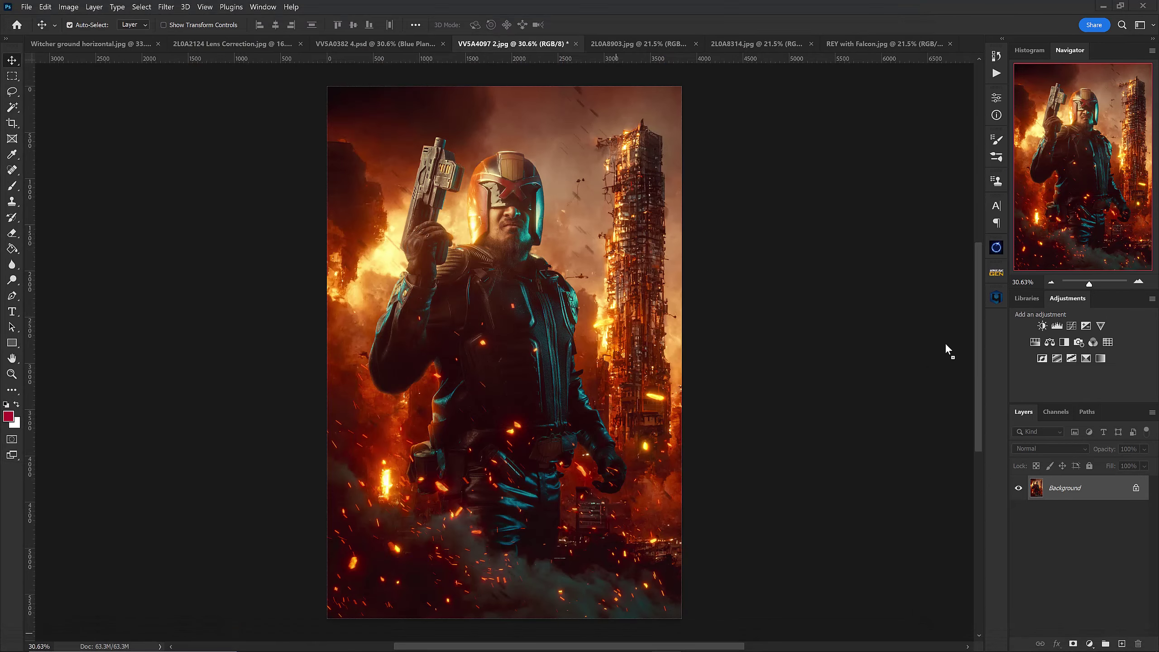
drag(730, 201, 743, 189)
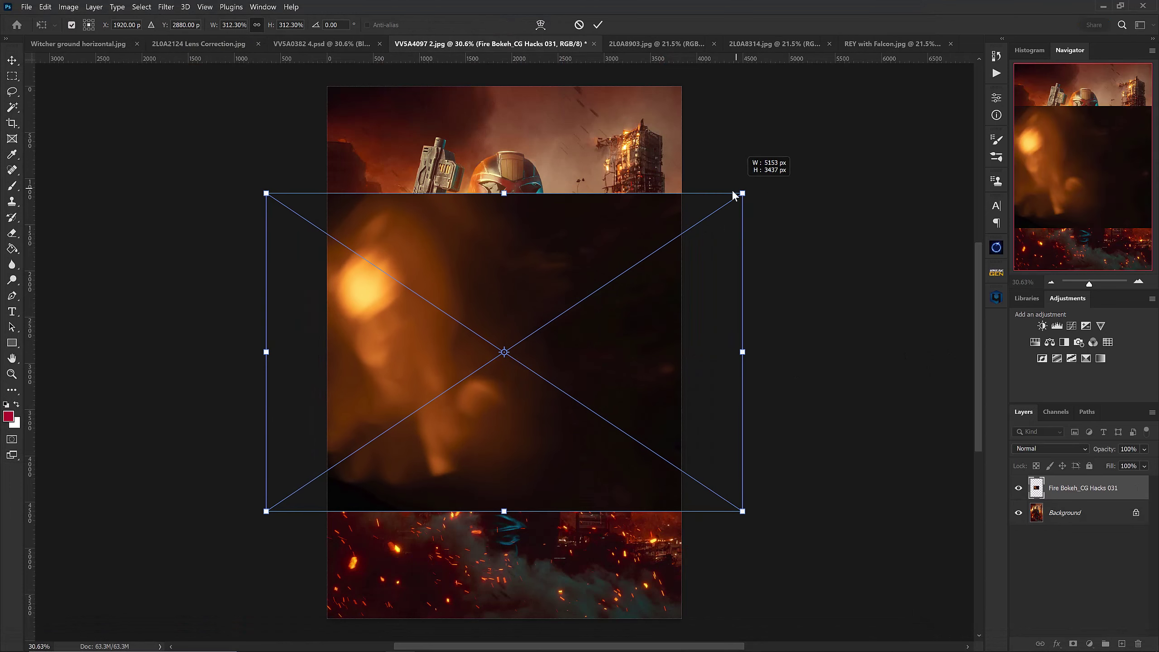
drag(520, 241, 538, 161)
Step: Set the bokeh layer to Screen and add a white layer mask for brushing
click(1070, 446)
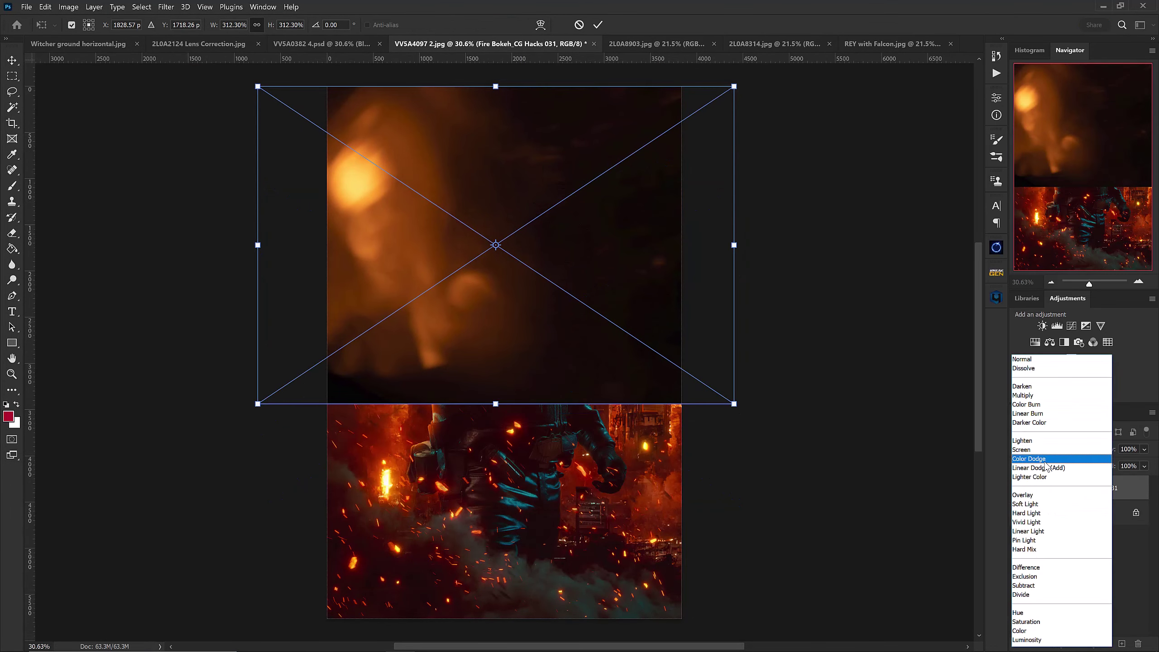
click(1047, 456)
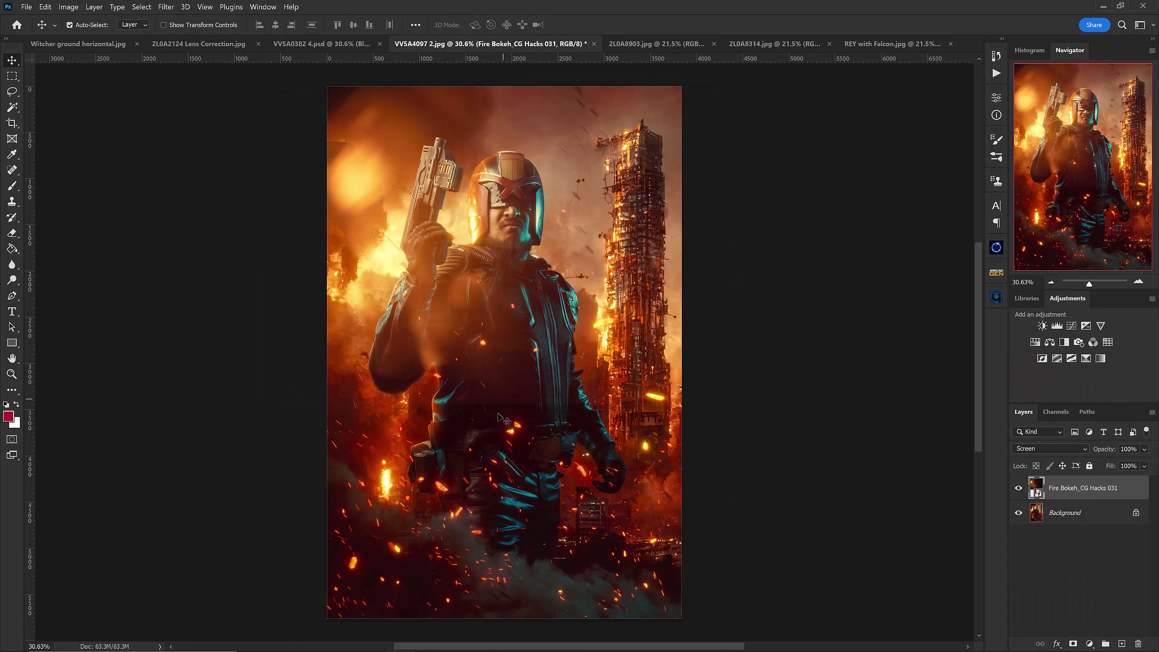
click(1073, 643)
key(b)
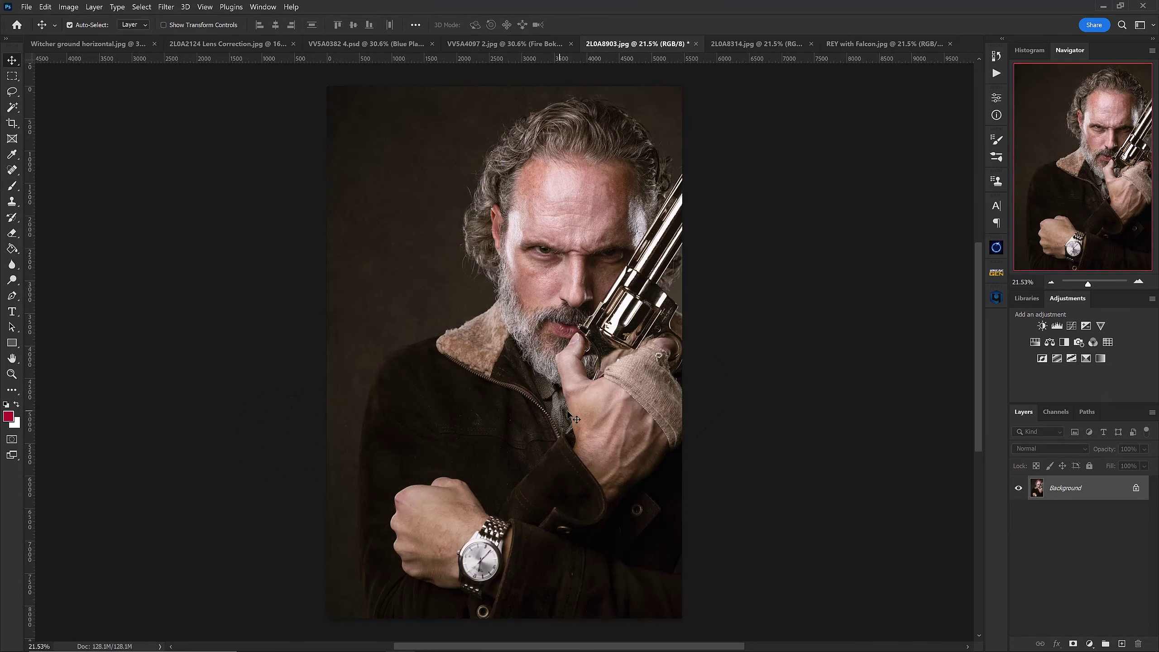
Step: Place Lens Grime_CG Hacks 014 on the portrait, enlarged to about 109%, in Screen mode
key(super)
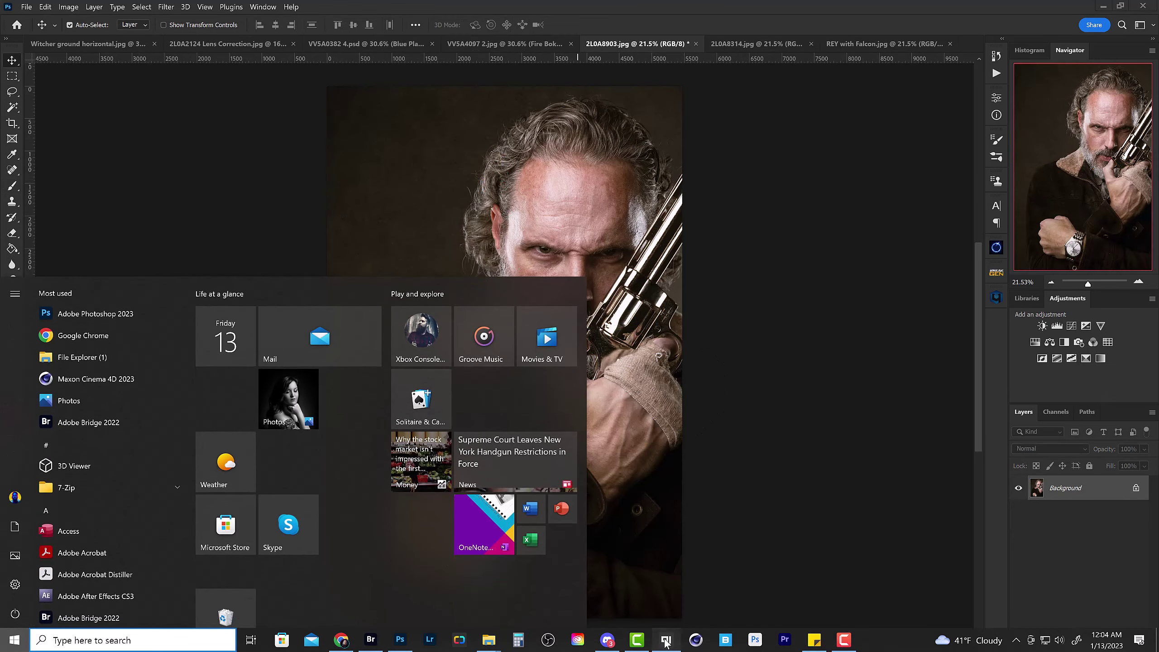
click(76, 481)
click(76, 481)
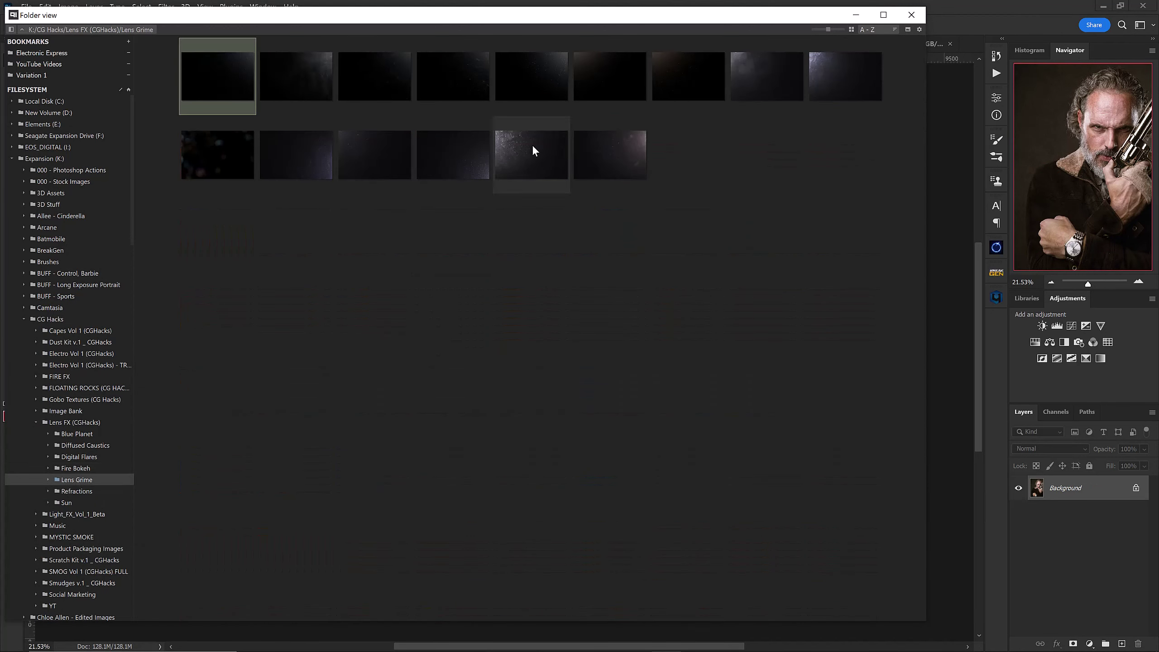
drag(527, 156, 954, 286)
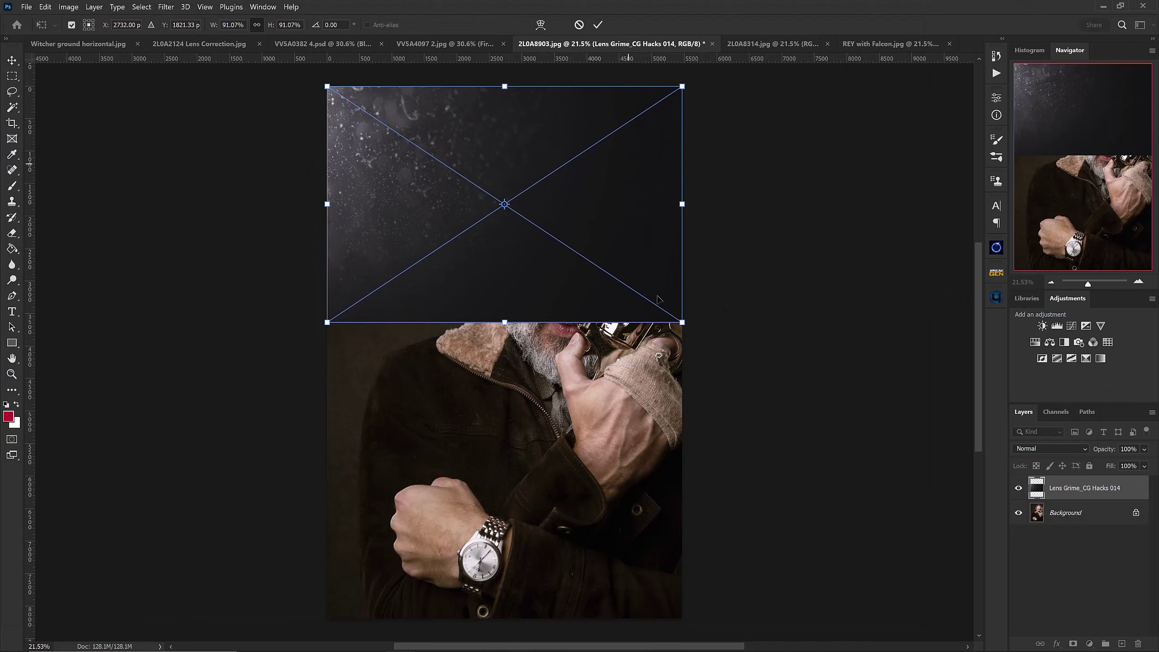
drag(682, 327, 741, 398)
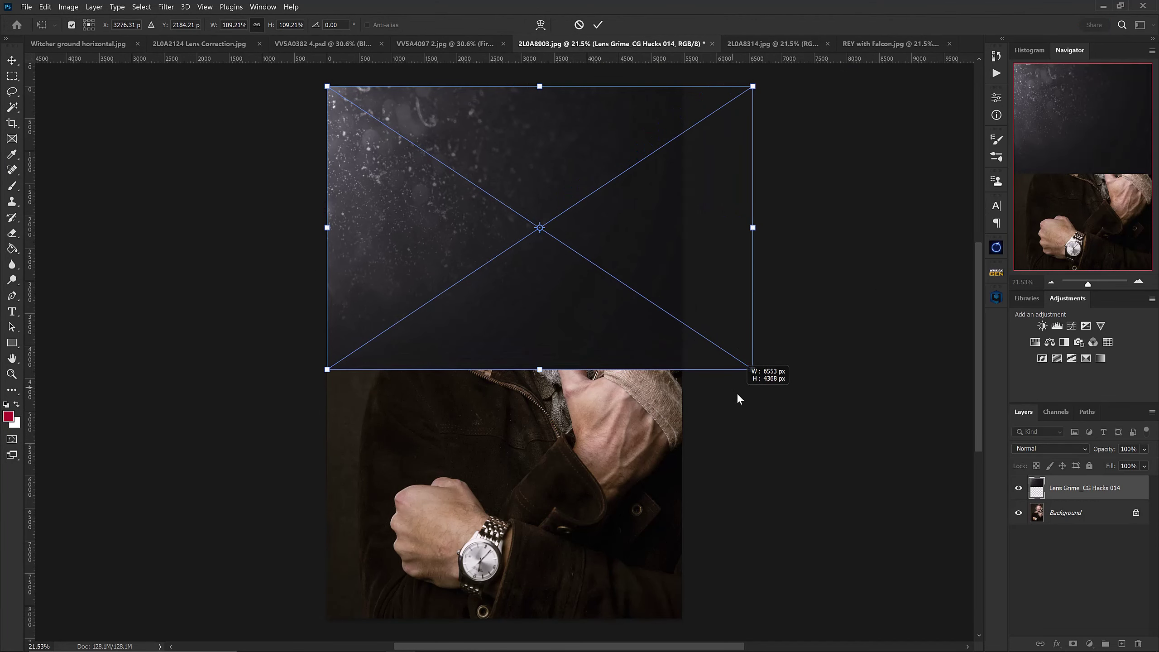
click(1034, 449)
click(1027, 451)
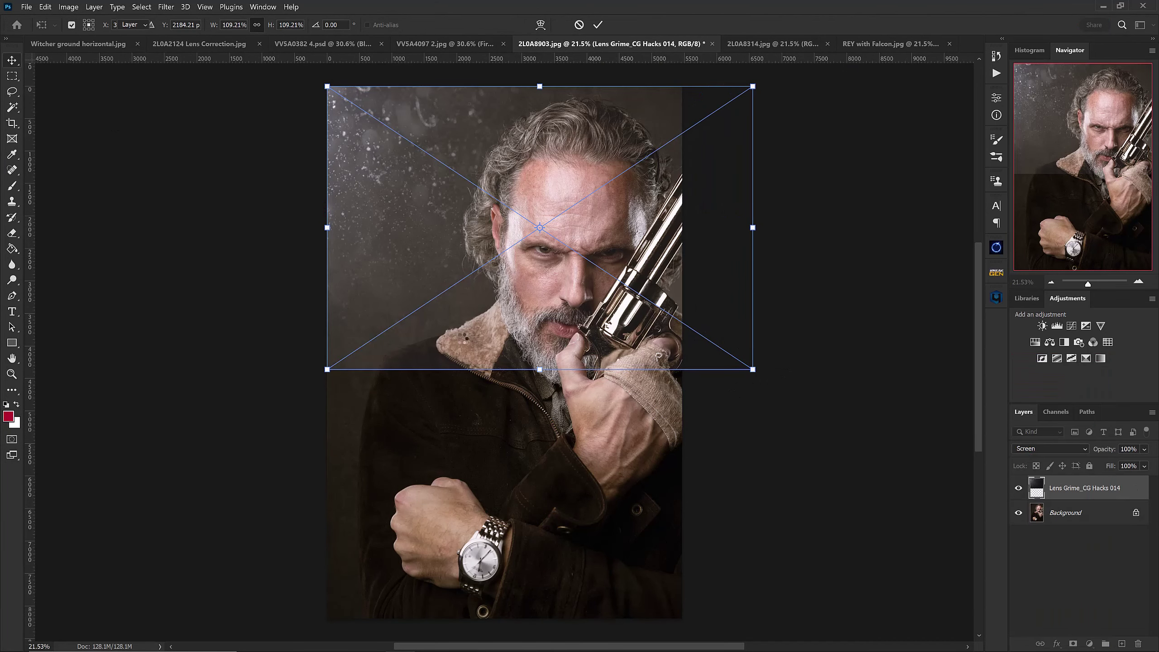
key(Return)
Step: Set the grime layer's Levels black input to 27
key(ctrl+l)
drag(846, 246, 862, 245)
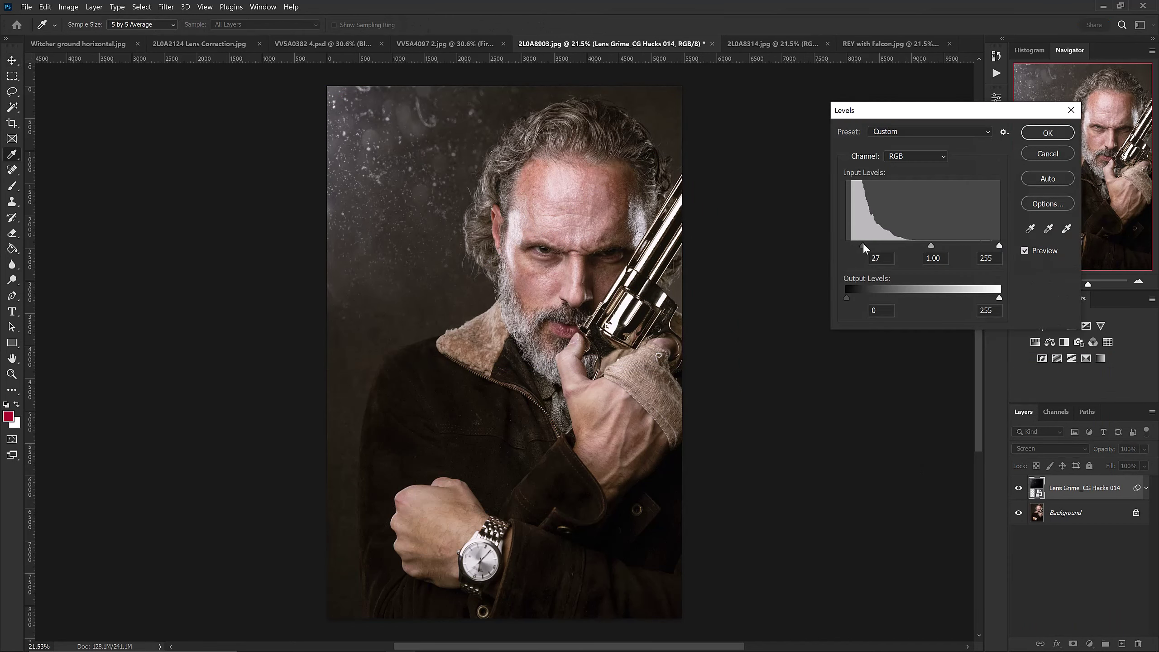
key(Return)
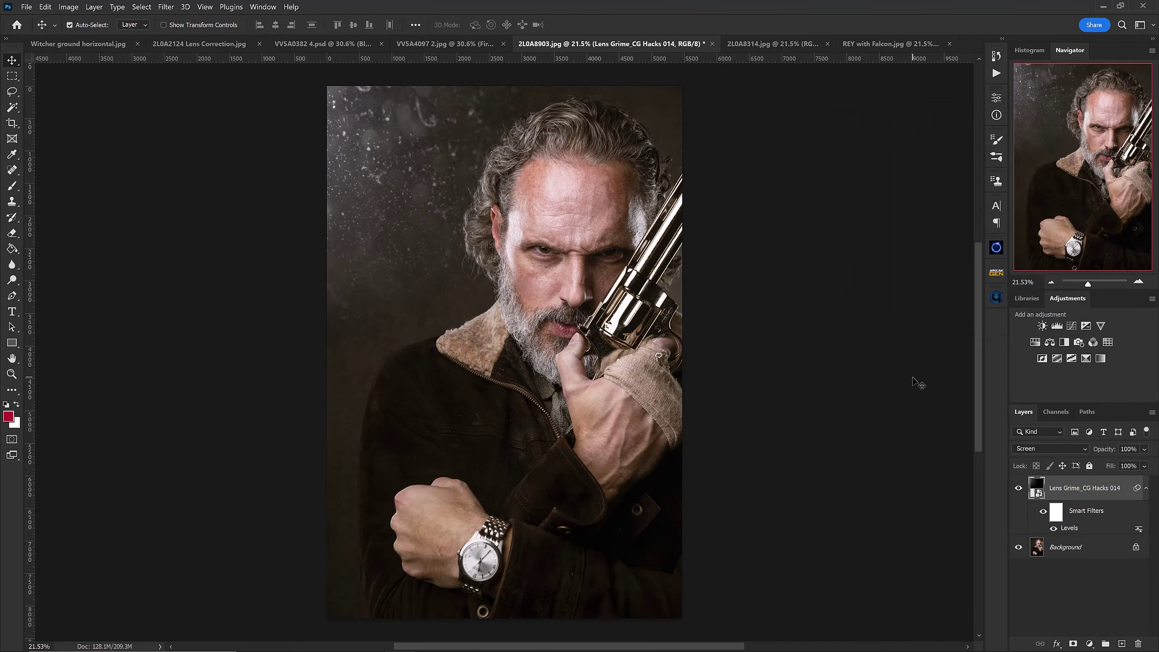
Step: Create a clipped Color-mode layer named 'color' above the grime
key(ctrl+shift+n)
text(color)
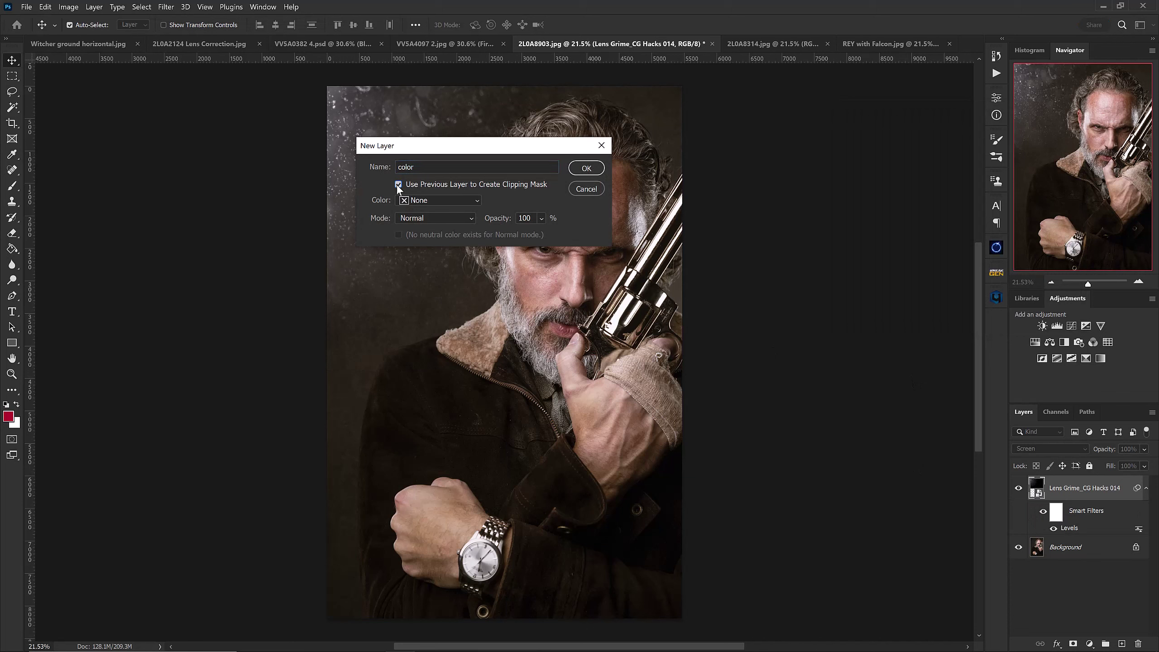
click(436, 217)
click(415, 535)
click(586, 168)
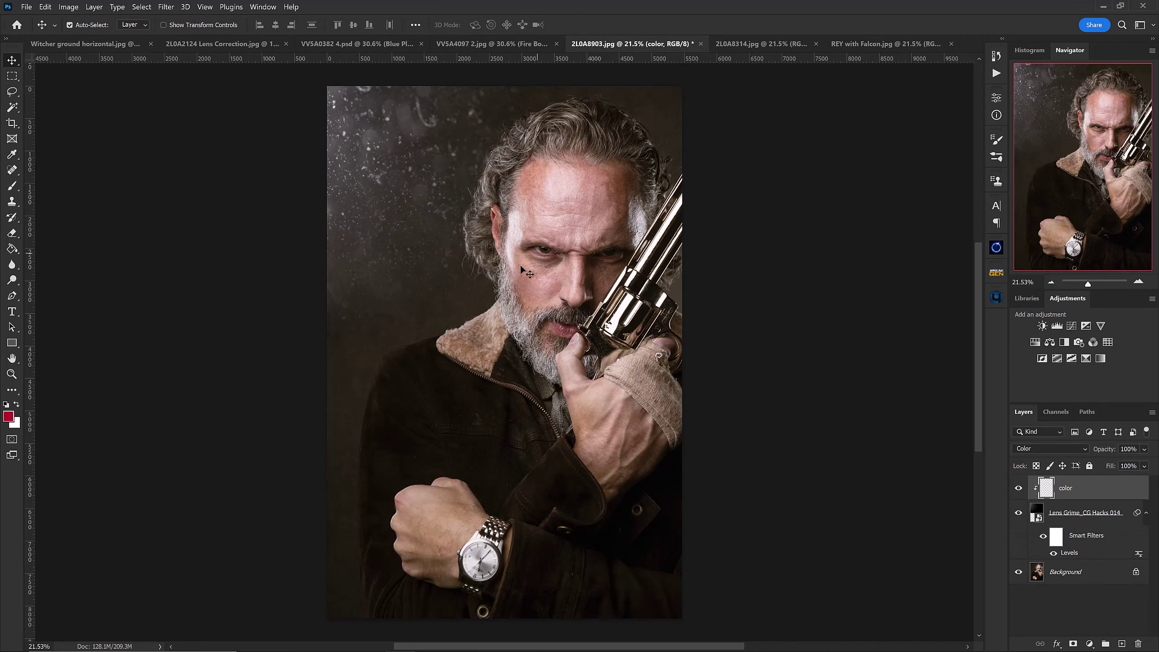
Step: Fill the color layer with dark brown at 49% opacity
key(i)
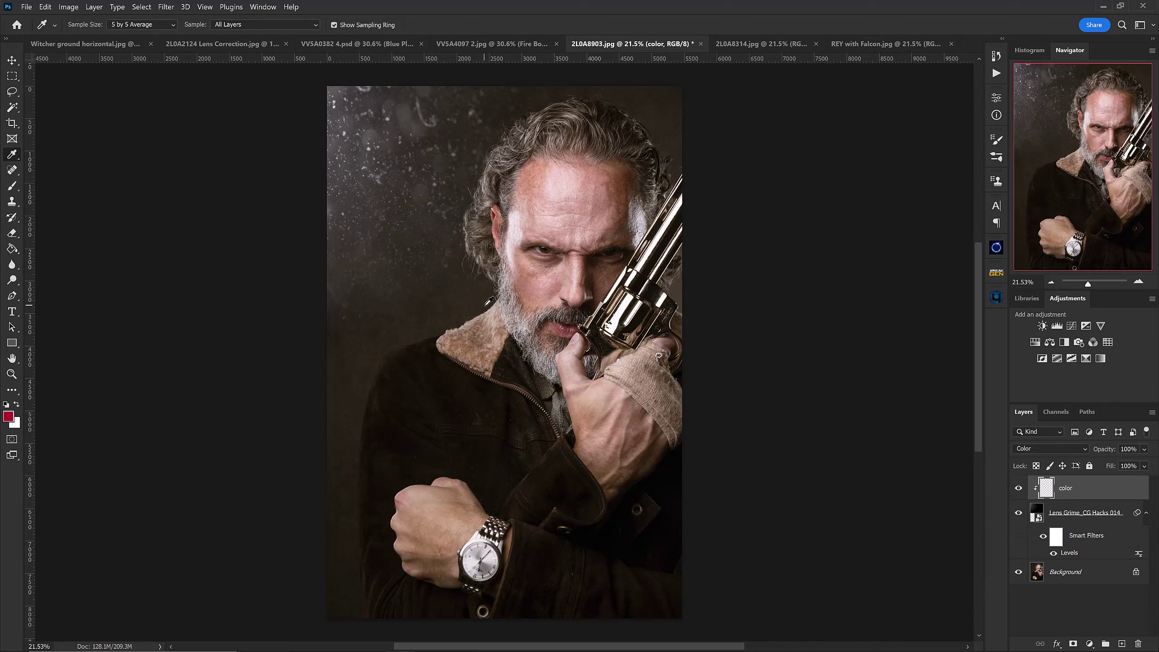
key(g)
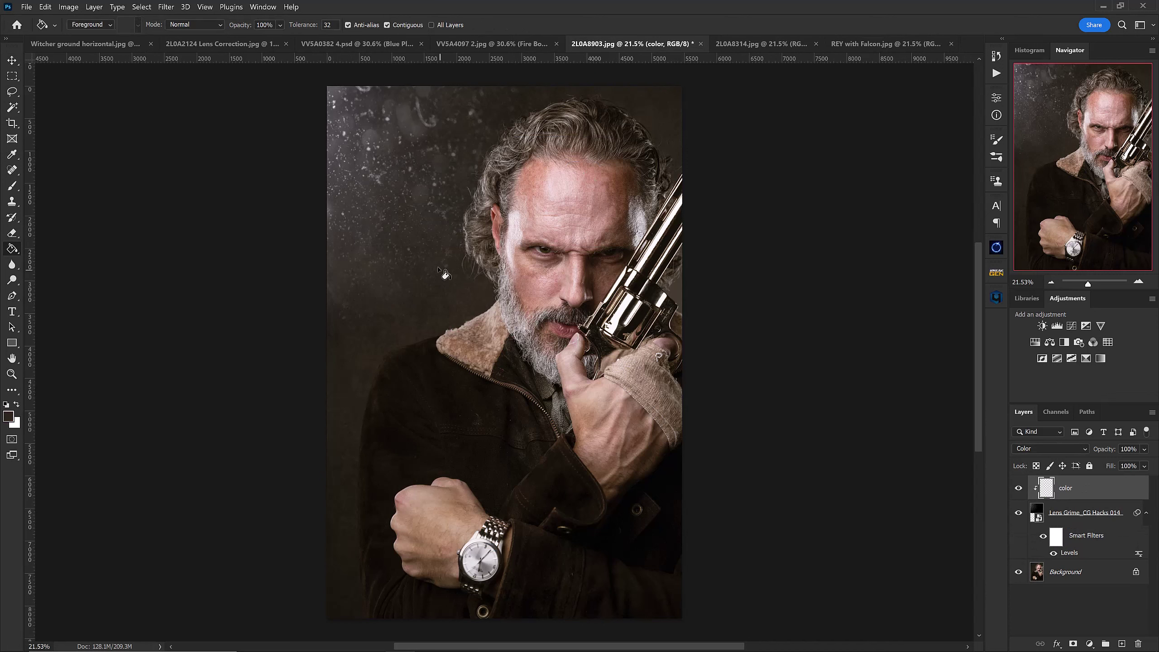
click(373, 222)
click(1145, 451)
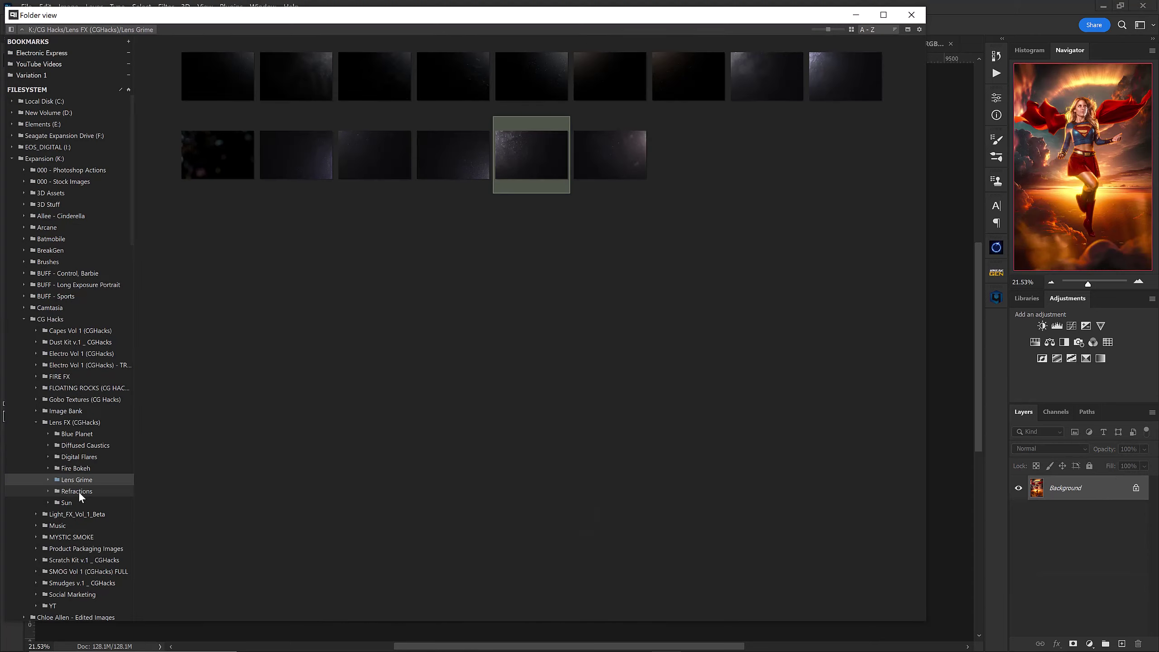
Step: Place the Refractions_CG Hacks 086 overlay onto the Supergirl image
click(77, 491)
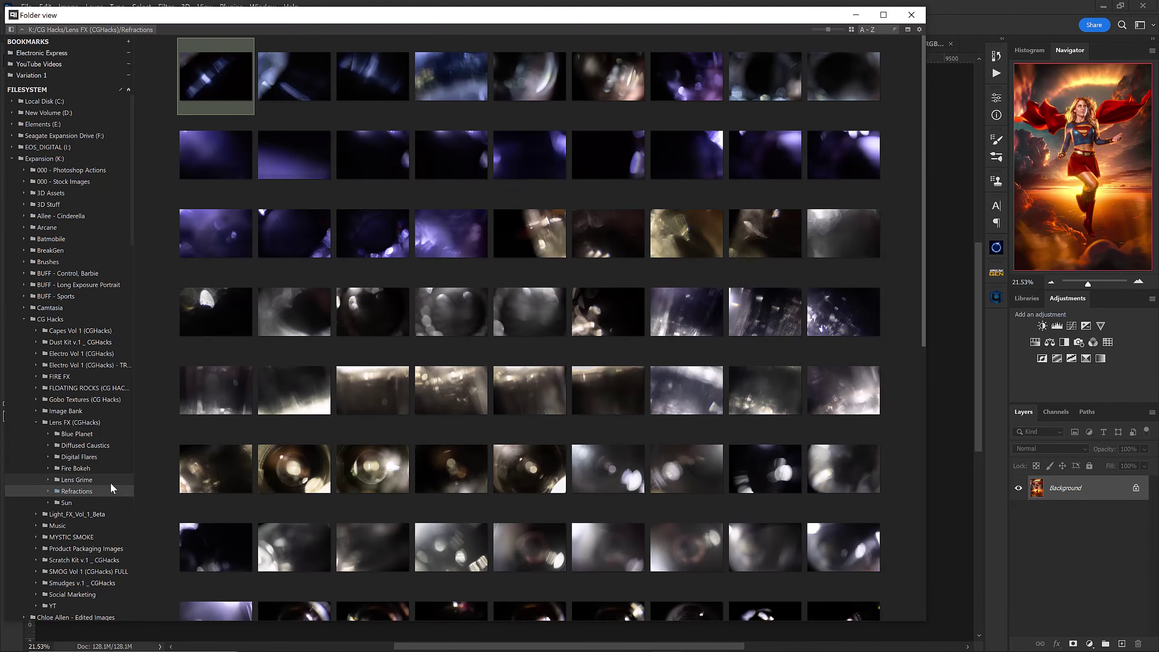
scroll(469, 436, down, 10)
click(505, 273)
drag(519, 271, 936, 405)
Step: Rotate the refraction overlay 90° to portrait and set its blend mode to Screen
drag(558, 313, 700, 160)
click(1049, 448)
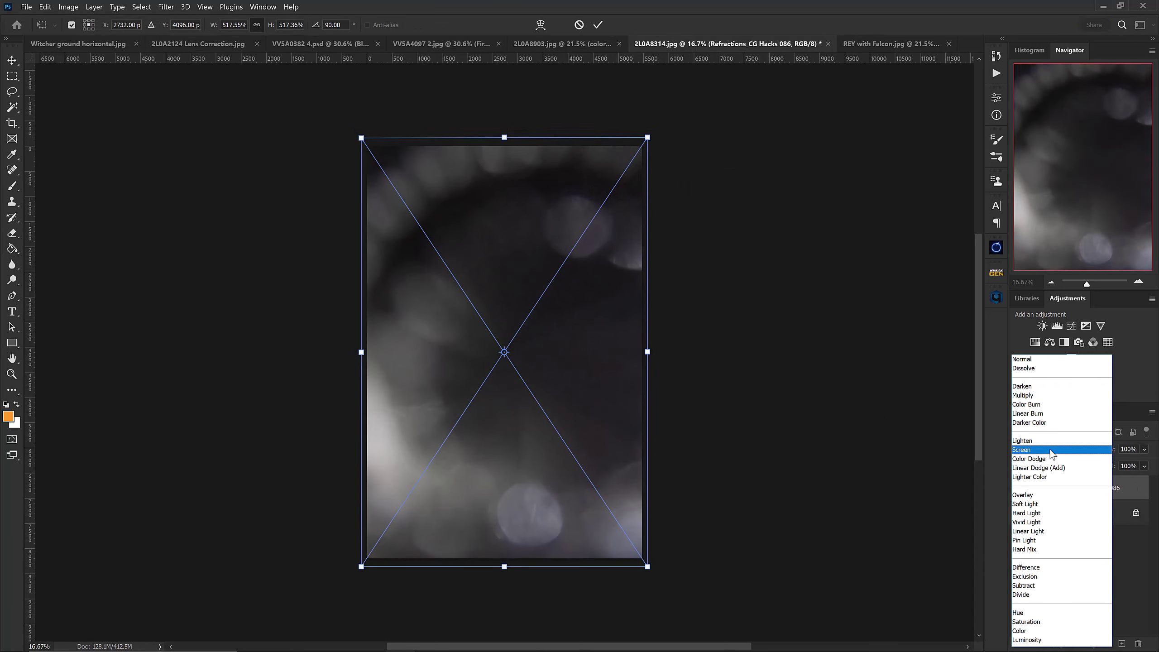
click(1045, 452)
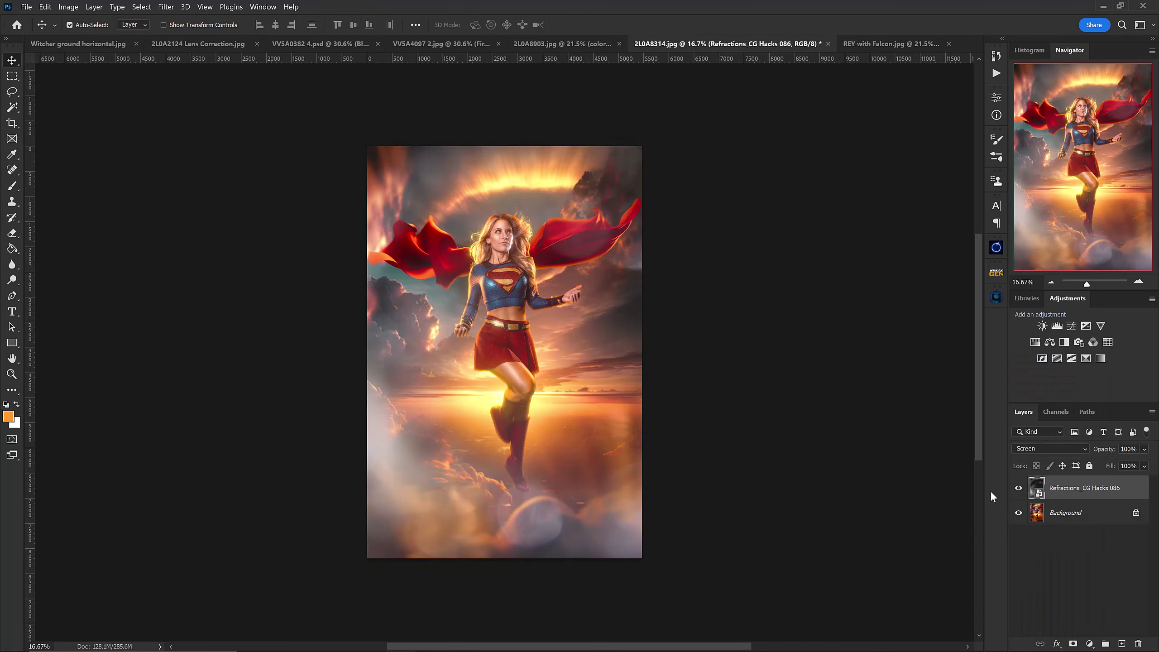
Step: Darken the refraction overlay's blacks with a slight Levels adjustment
key(ctrl+l)
drag(849, 242, 855, 245)
key(Return)
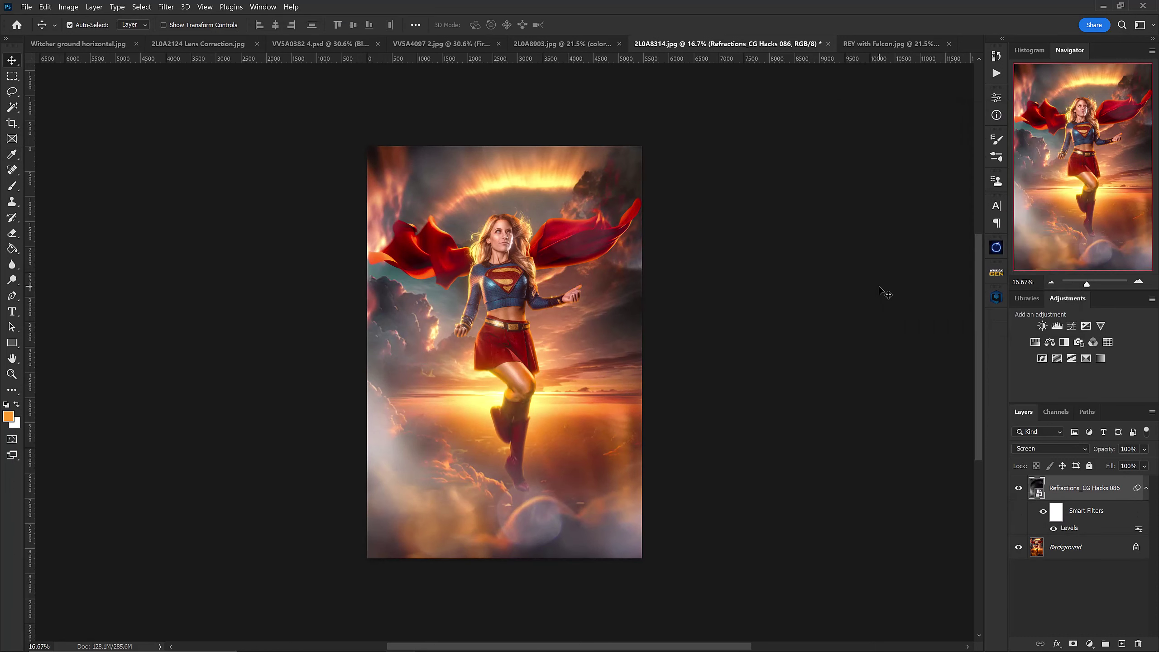
Step: Add a clipped Color-mode layer named 'color' and fill it with orange
key(ctrl+shift+n)
text(color)
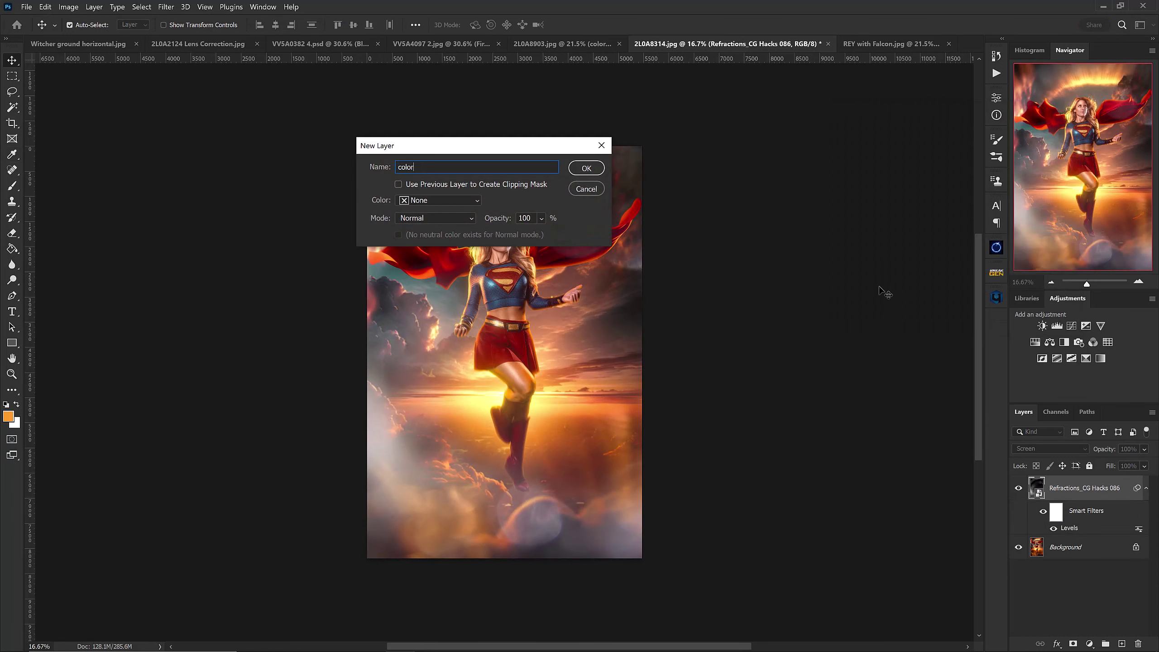
click(442, 218)
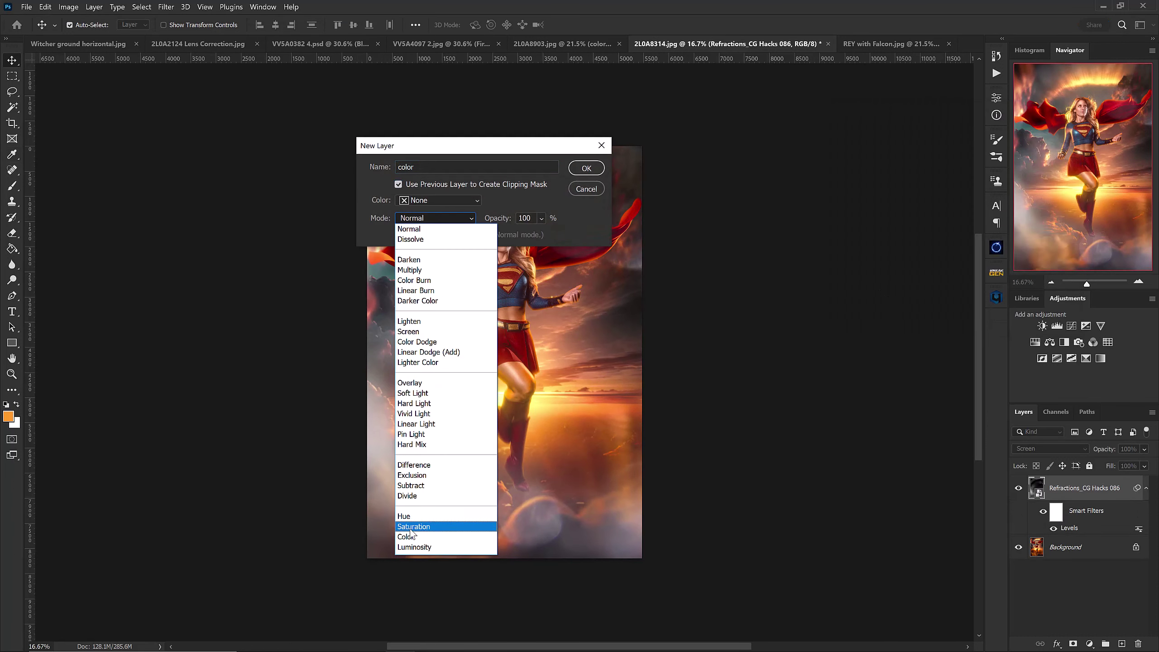
click(445, 531)
click(587, 168)
key(i)
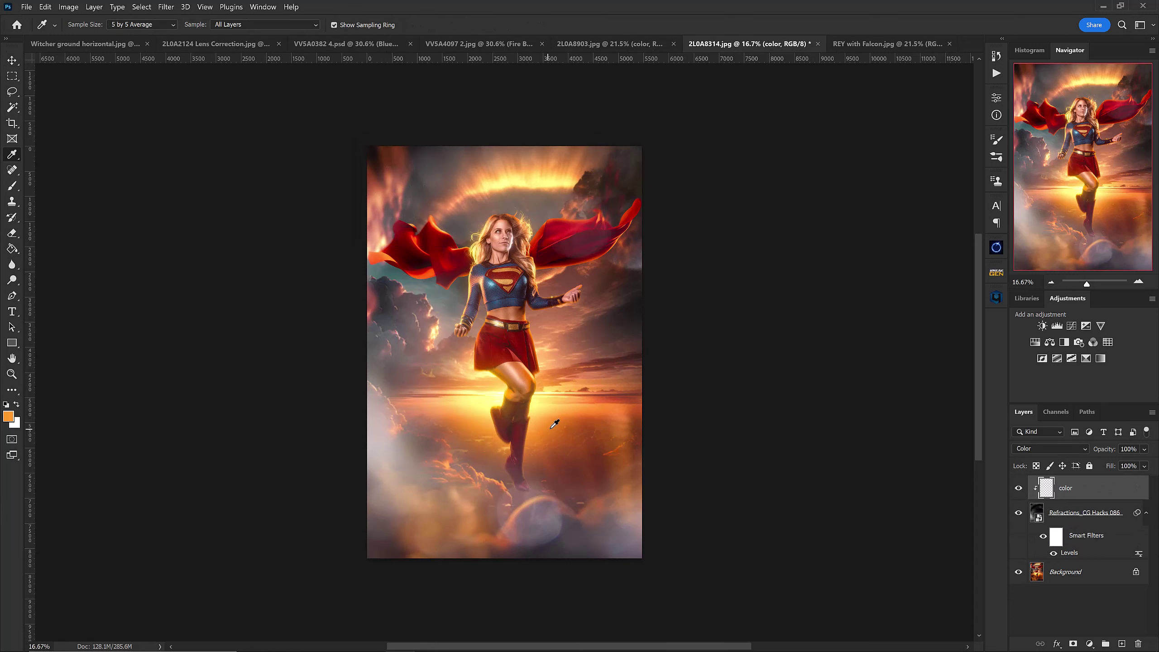
key(g)
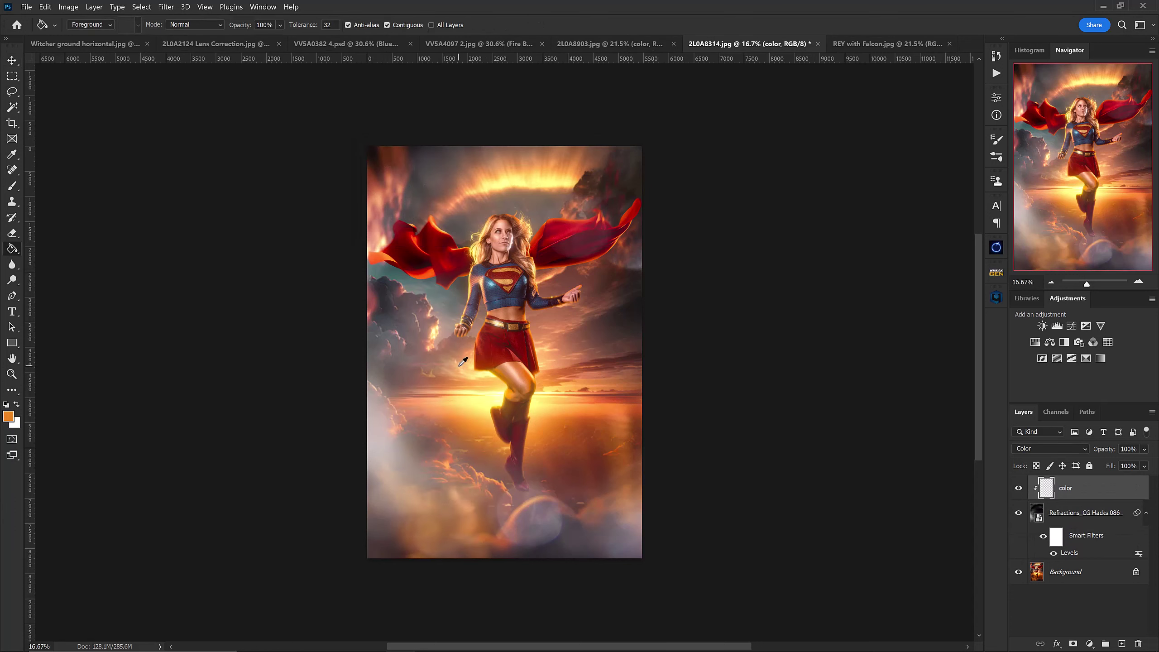
click(522, 415)
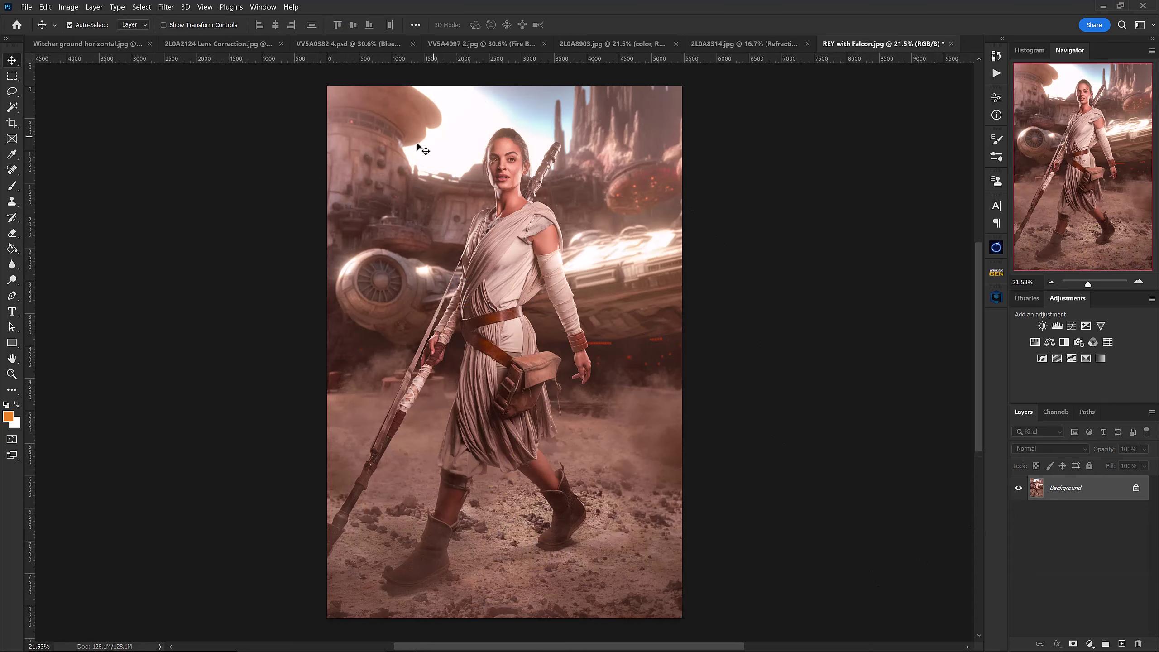
Step: Place the orange Sun Light_CG Hacks 056 flare into the REY with Falcon photo
key(super)
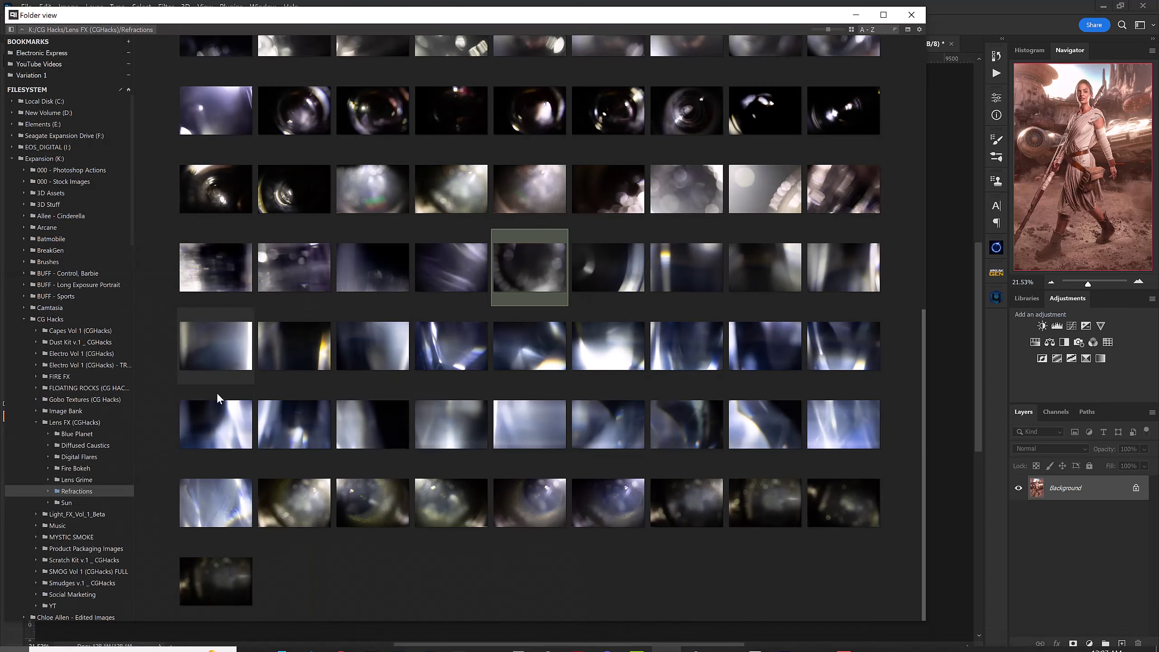
key(Down)
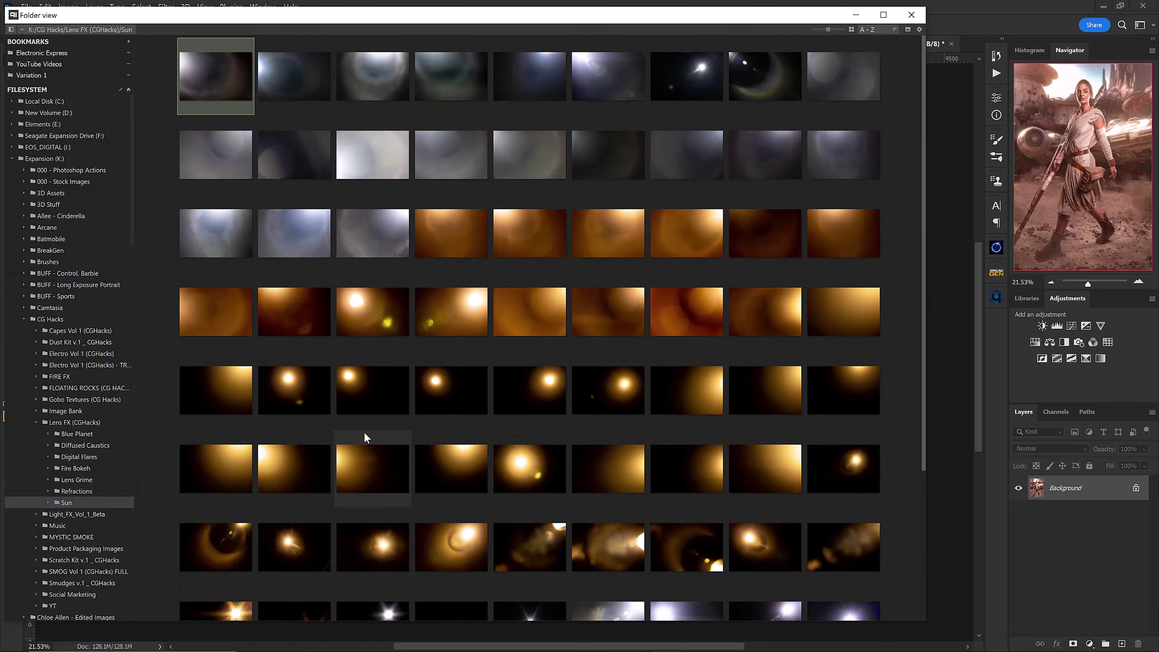
scroll(364, 432, down, 3)
click(285, 349)
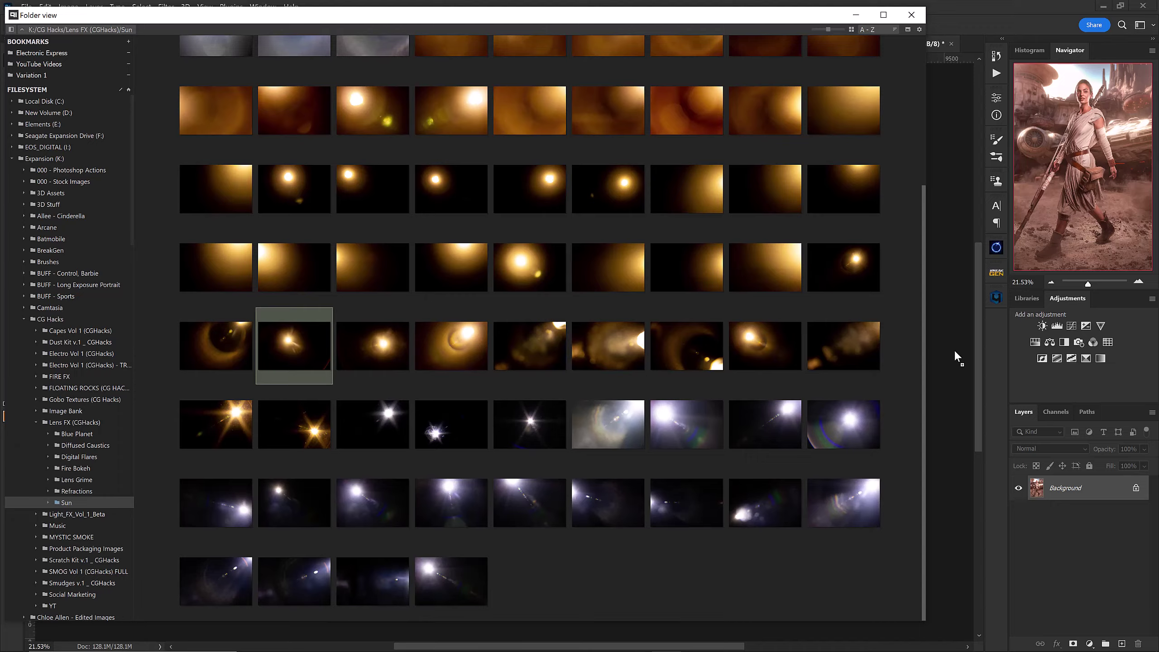
drag(955, 351, 813, 399)
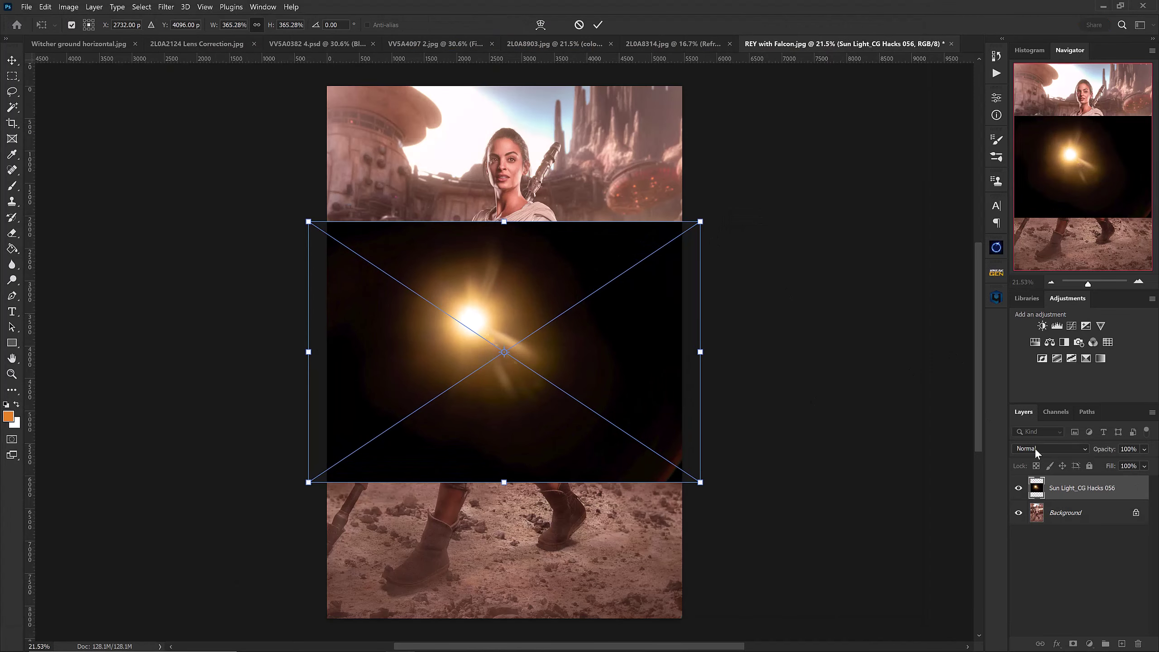